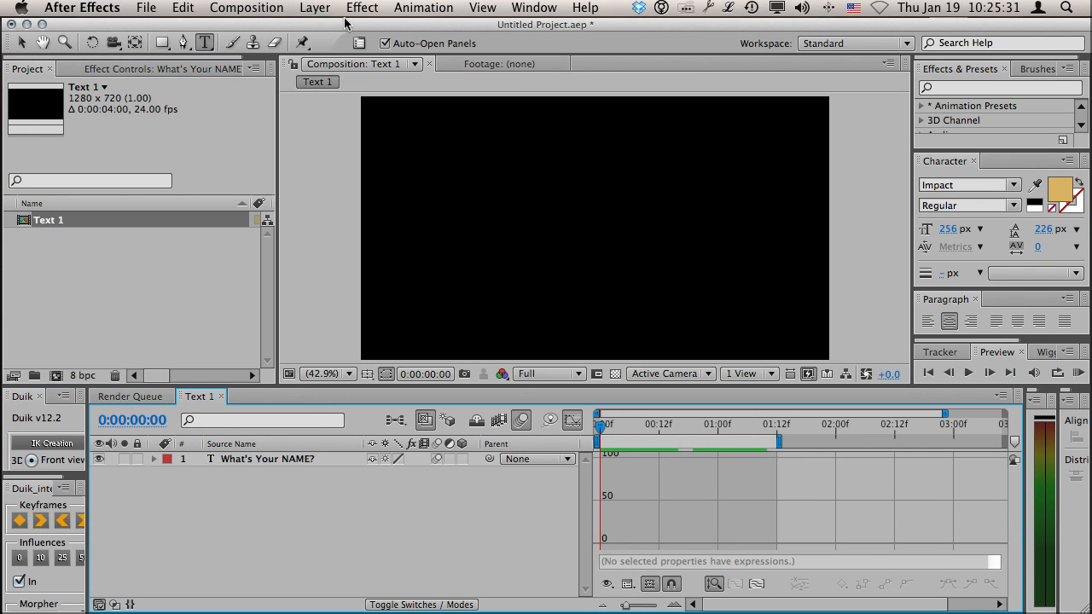
- Create a new comp-size black solid layer named Path Text
{"action": "left_click", "coordinate": [328, 12]}
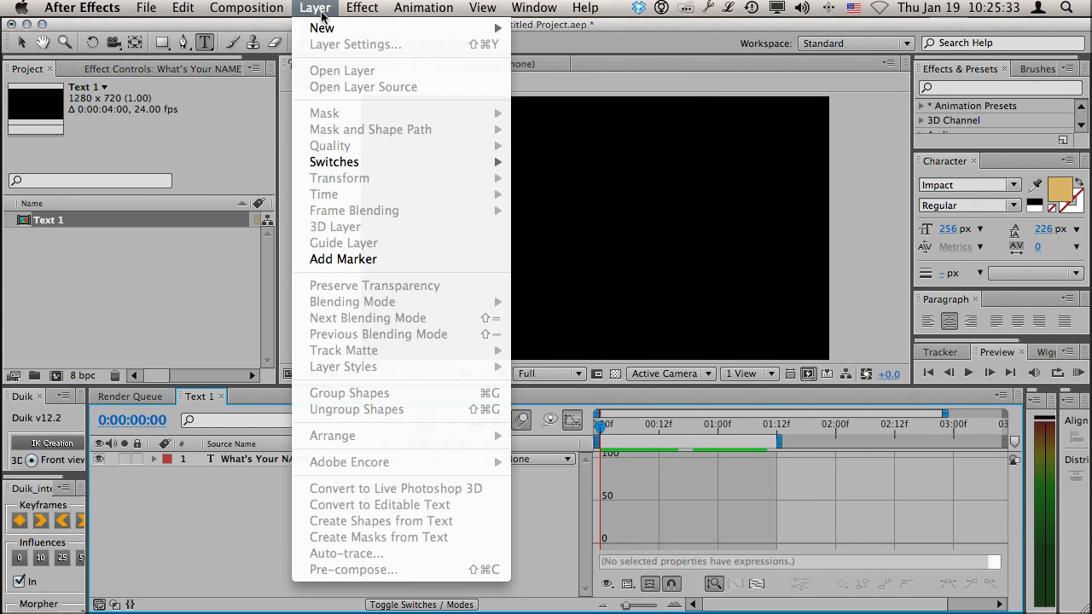
{"action": "mouse_move", "coordinate": [329, 29]}
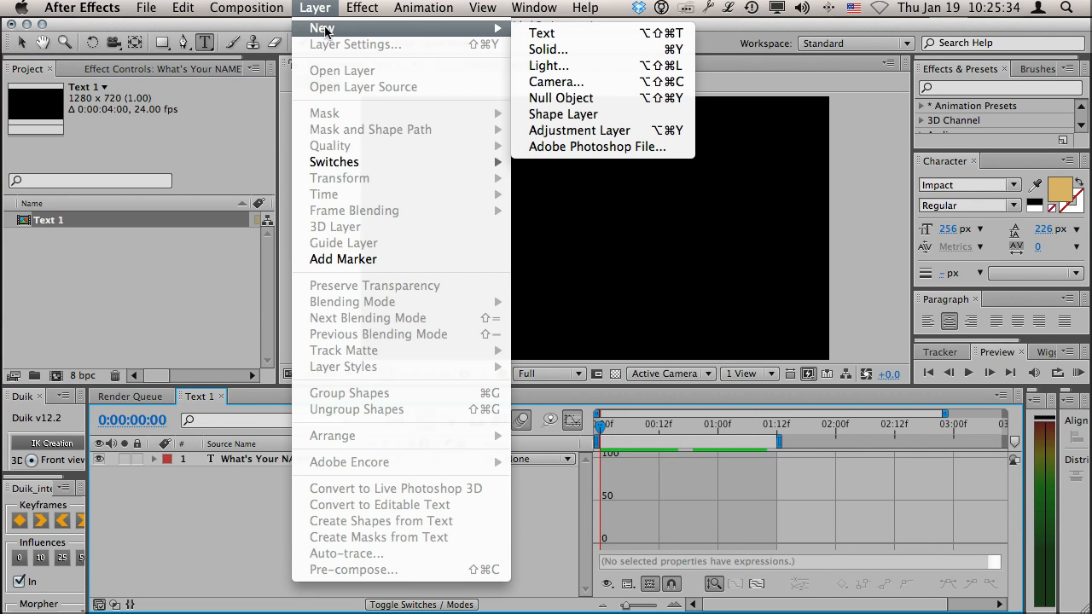
{"action": "left_click", "coordinate": [621, 53]}
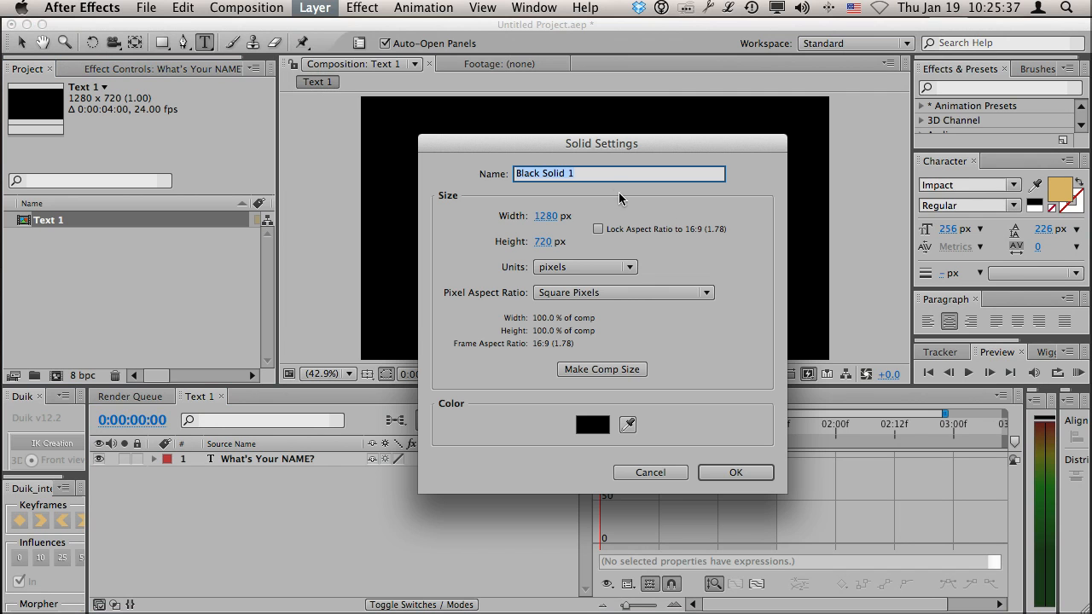
{"action": "type", "text": "Path Text"}
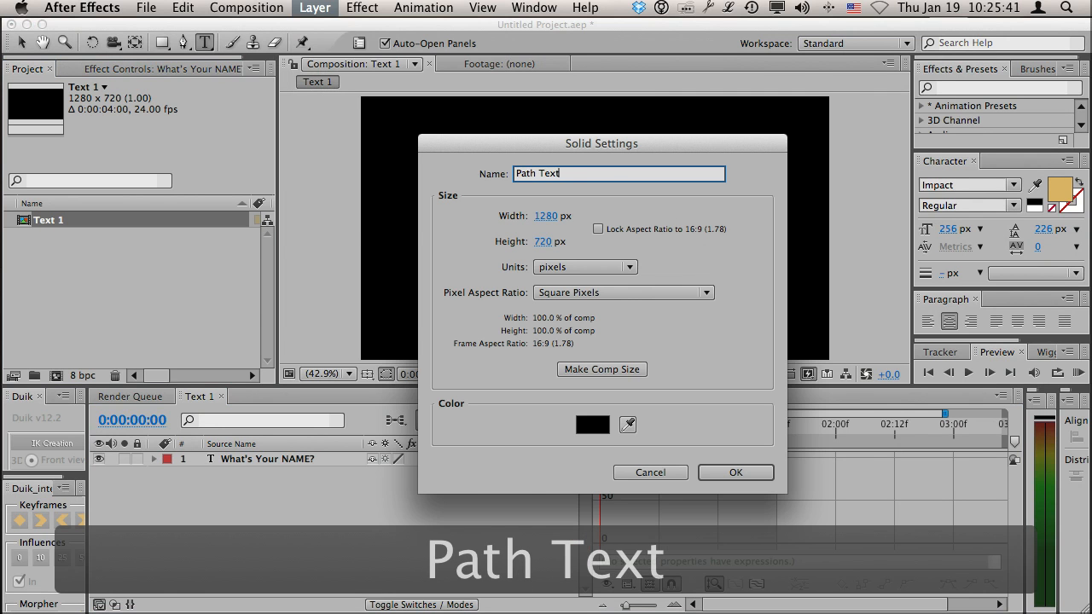
{"action": "key", "text": "Return"}
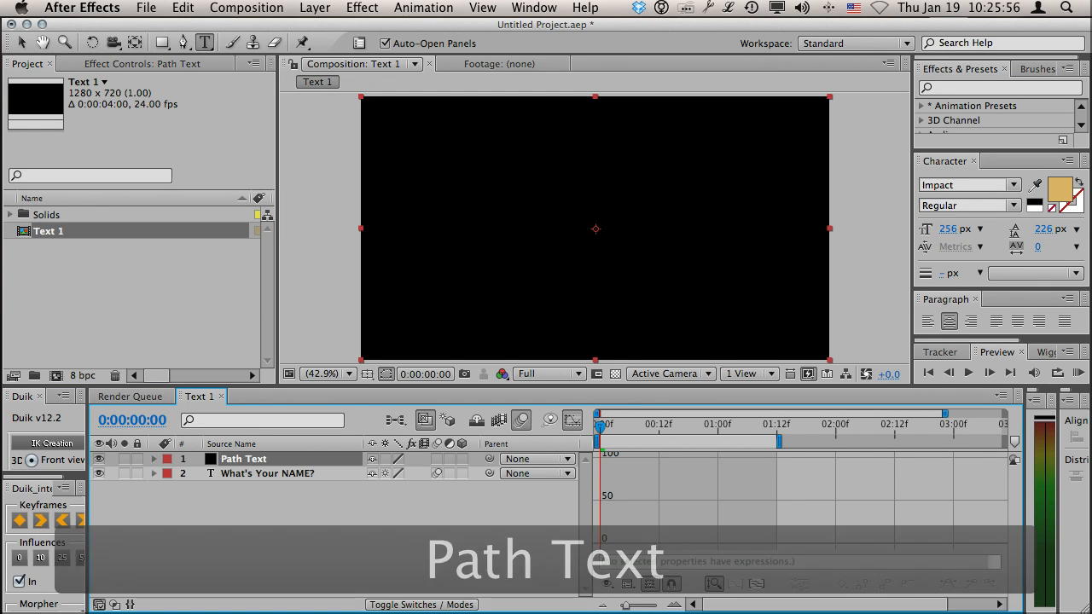
- Find the Path Text effect in the effects library and apply it to the Path Text solid
{"action": "left_click", "coordinate": [959, 89]}
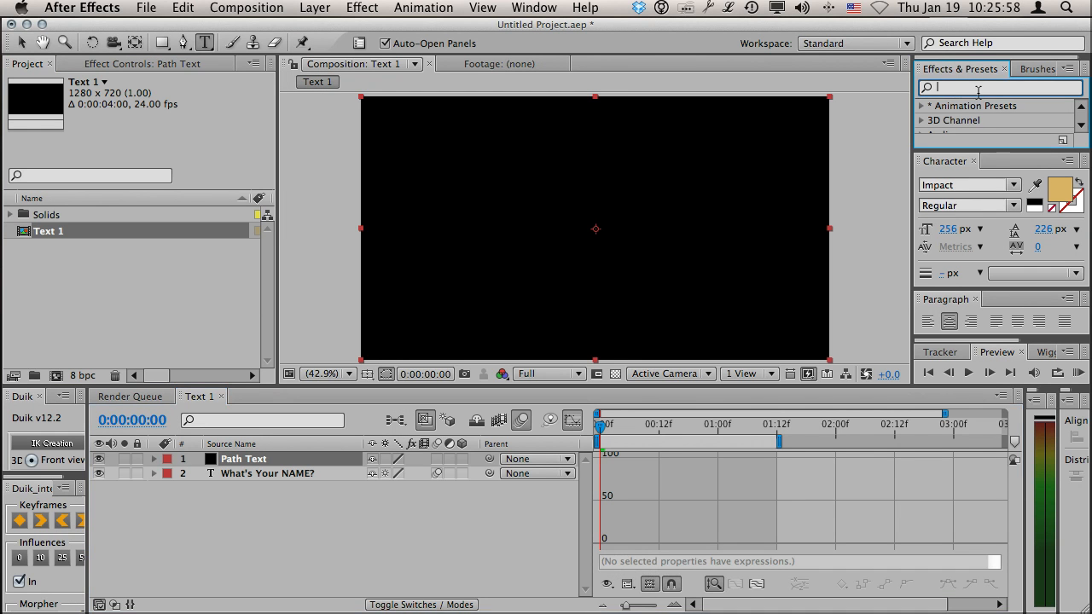
{"action": "type", "text": "path text"}
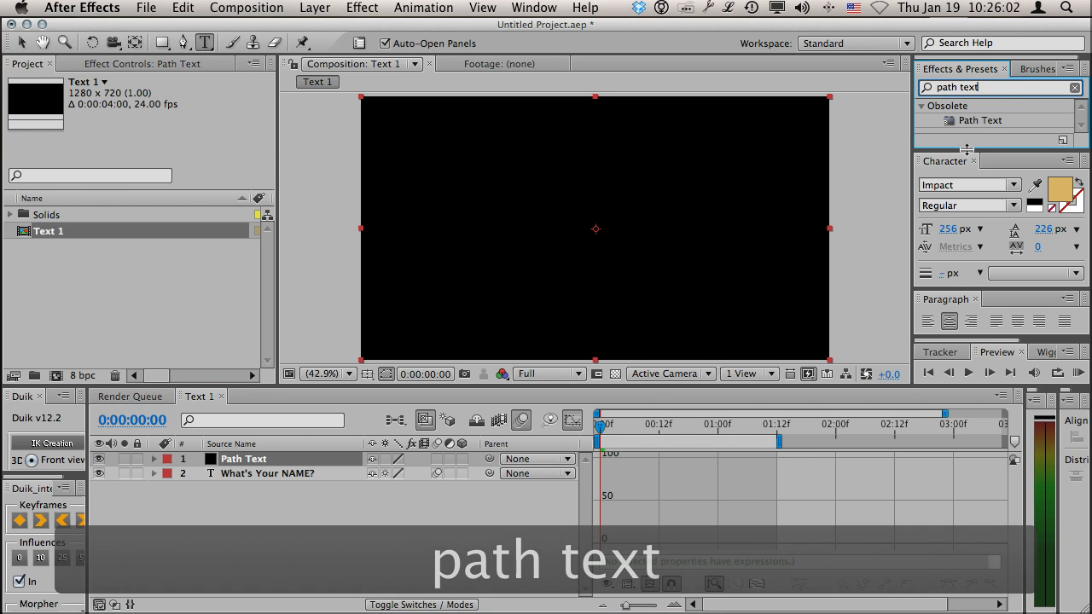
{"action": "left_click_drag", "start_coordinate": [967, 151], "coordinate": [967, 221]}
{"action": "left_click_drag", "start_coordinate": [979, 122], "coordinate": [619, 128]}
- Enter "This is my NAME!" as the effect's text, keeping the Impact font in Regular style
{"action": "left_click", "coordinate": [497, 169]}
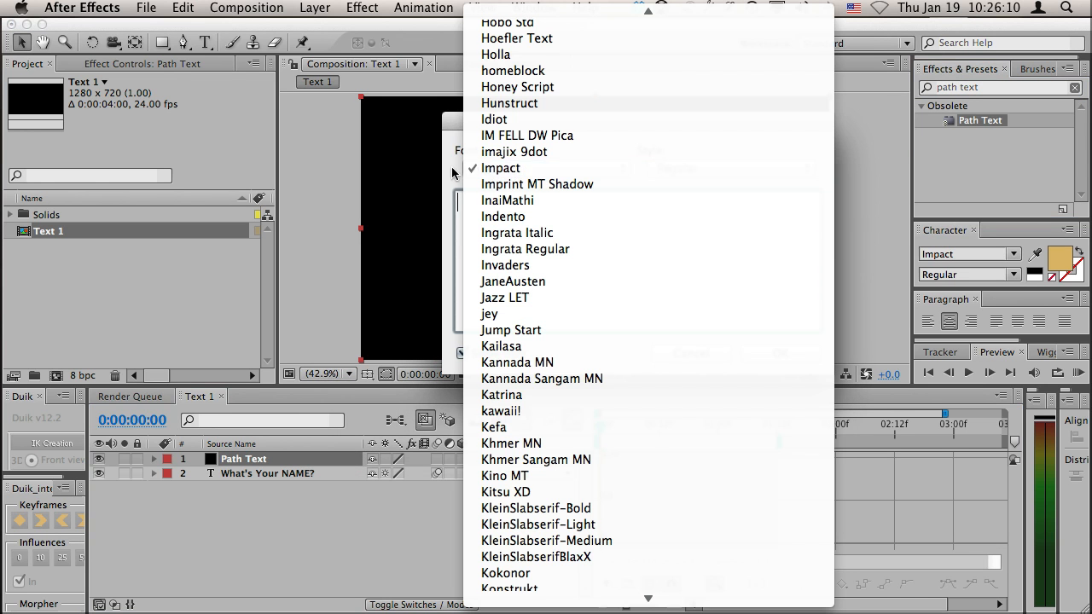
{"action": "left_click", "coordinate": [578, 171]}
{"action": "left_click", "coordinate": [730, 174]}
{"action": "left_click", "coordinate": [726, 174]}
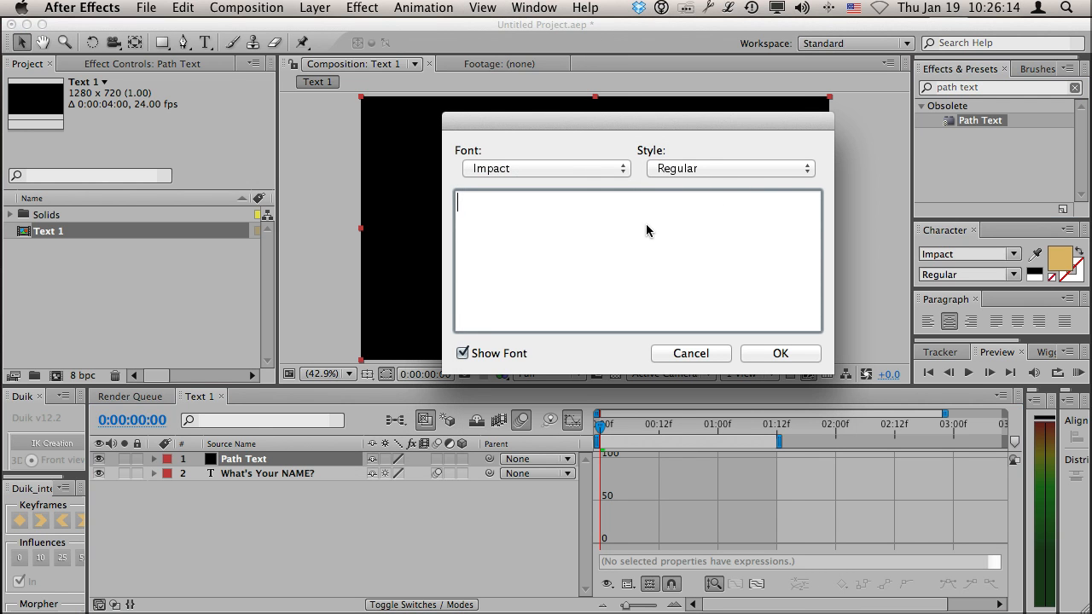
{"action": "type", "text": "This is my NAME!"}
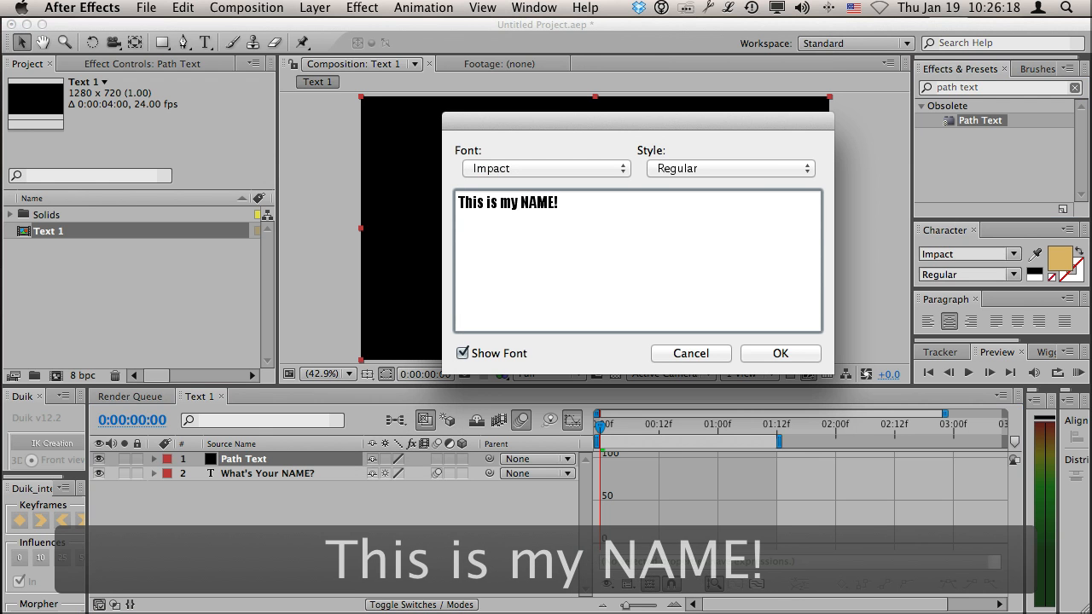
{"action": "left_click", "coordinate": [802, 353]}
- Shape the text's Bezier path into an S-curve and move its start point close to the frame's left edge
{"action": "left_click_drag", "start_coordinate": [477, 204], "coordinate": [563, 142]}
{"action": "left_click_drag", "start_coordinate": [712, 202], "coordinate": [568, 270]}
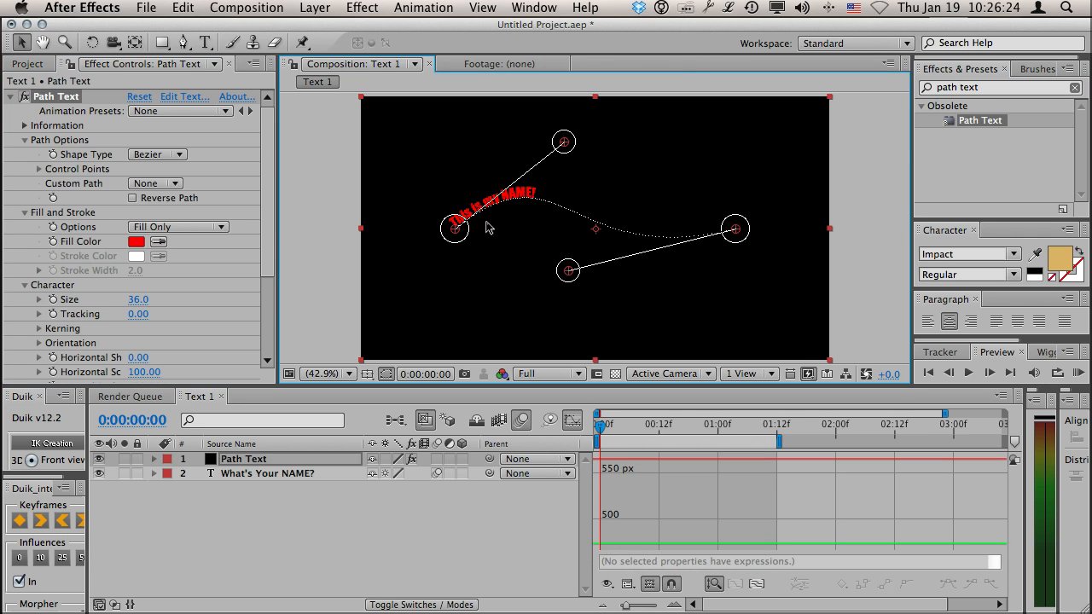
{"action": "left_click_drag", "start_coordinate": [459, 235], "coordinate": [389, 229]}
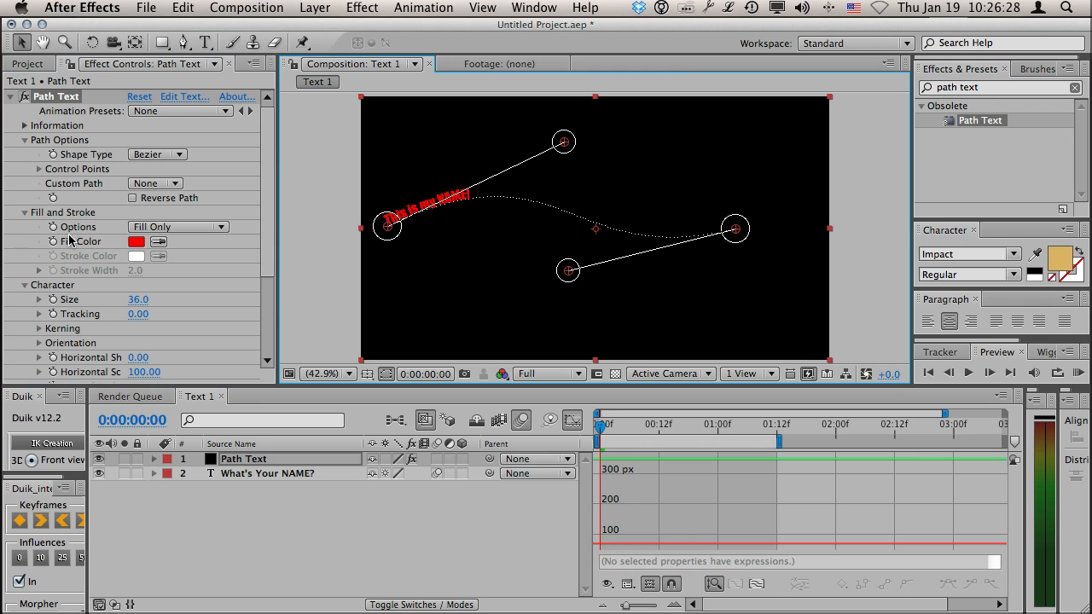
- Format the path text with size 151, white fill (FFFFFF) and tracking -7
{"action": "mouse_move", "coordinate": [137, 299]}
{"action": "left_mouse_down"}
{"action": "mouse_move", "coordinate": [229, 295]}
{"action": "mouse_move", "coordinate": [5, 262]}
{"action": "left_mouse_up"}
{"action": "left_click", "coordinate": [136, 242]}
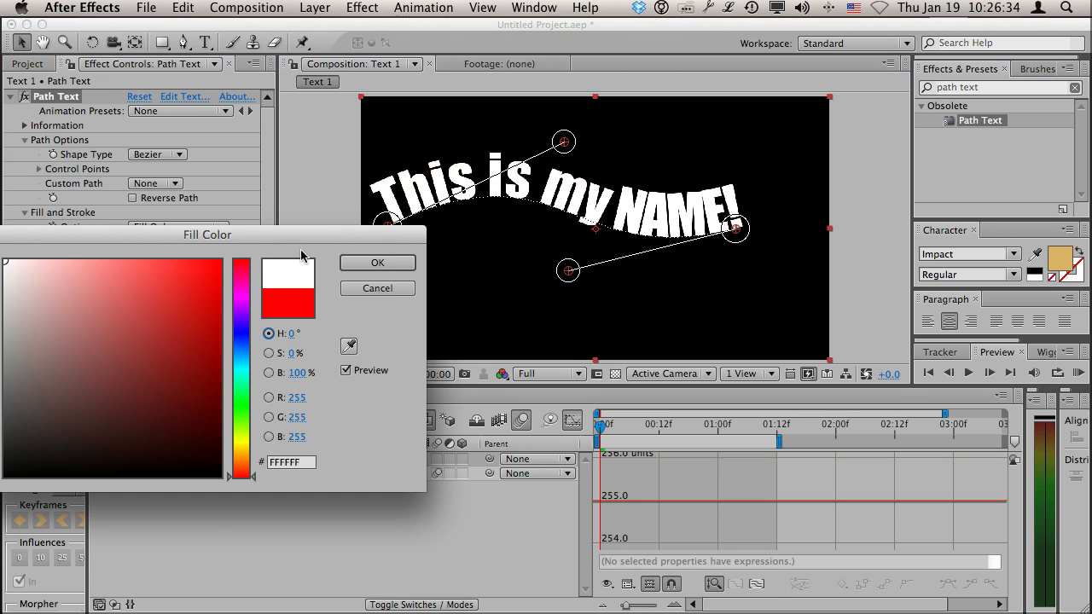
{"action": "left_click", "coordinate": [378, 262]}
{"action": "scroll", "coordinate": [171, 243], "scroll_direction": "down", "scroll_amount": 5}
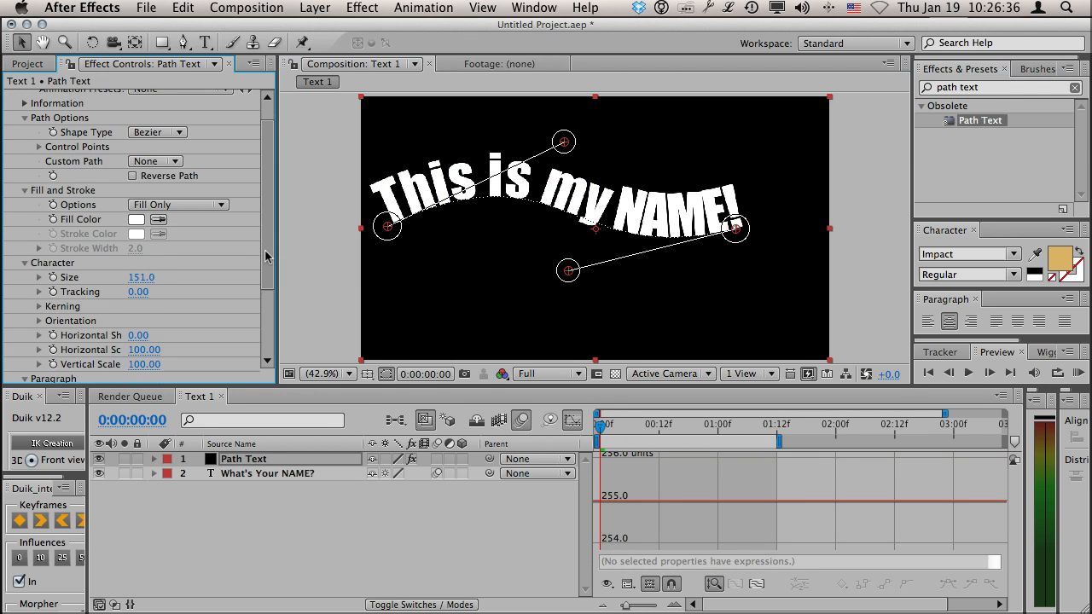
{"action": "mouse_move", "coordinate": [135, 234]}
{"action": "left_mouse_down"}
{"action": "mouse_move", "coordinate": [198, 228]}
{"action": "mouse_move", "coordinate": [125, 236]}
{"action": "mouse_move", "coordinate": [137, 238]}
{"action": "left_mouse_up"}
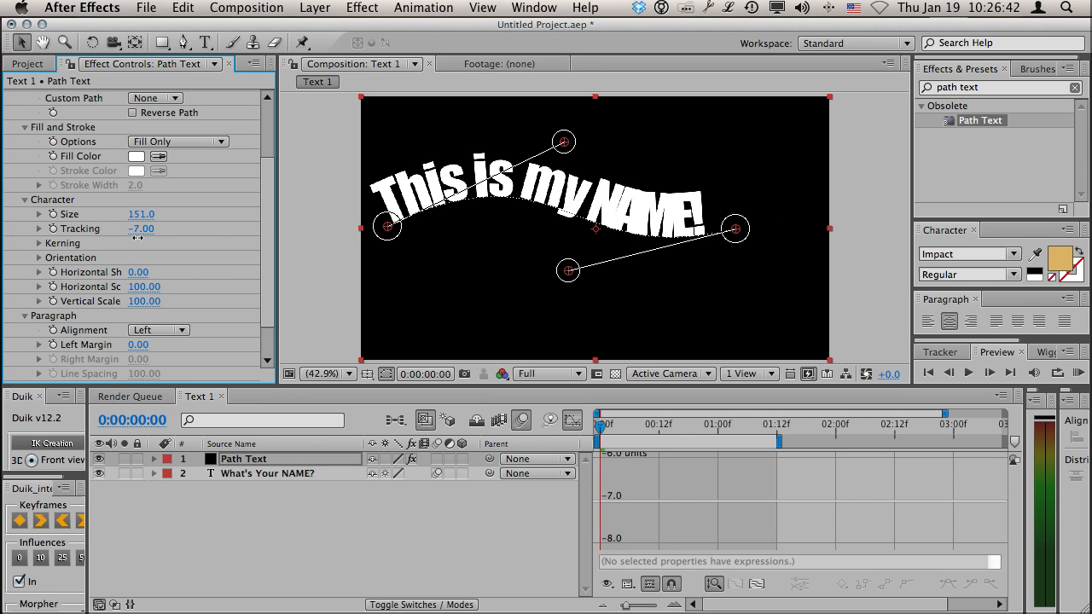
- Slide the path text off-screen with a Left Margin of -990 and keyframe it at 0:00:00:00
{"action": "left_click_drag", "start_coordinate": [137, 351], "coordinate": [280, 337]}
{"action": "left_click", "coordinate": [601, 430]}
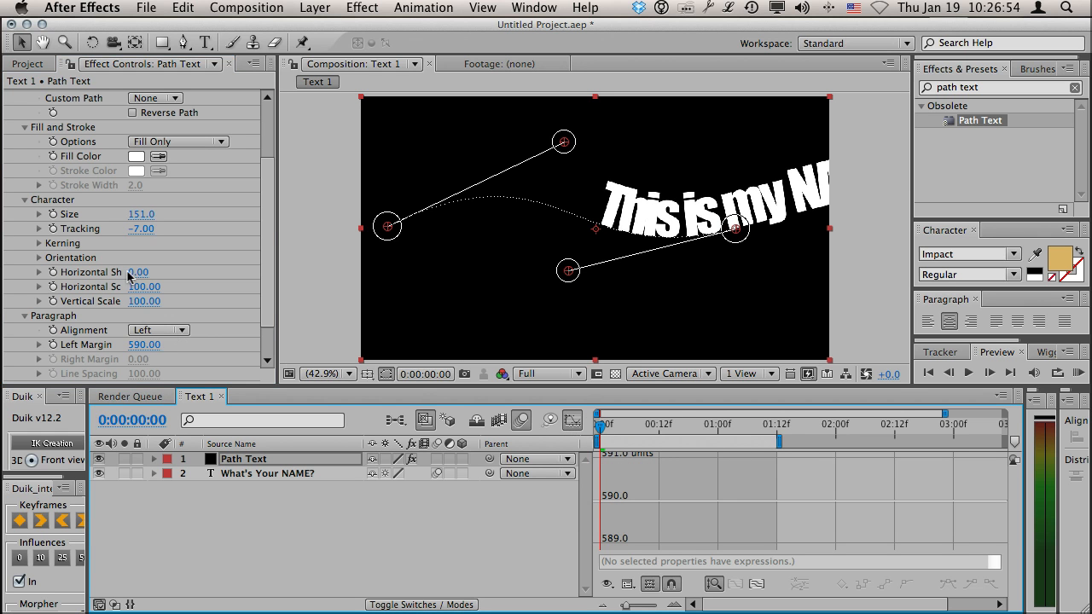
{"action": "left_click_drag", "start_coordinate": [149, 348], "coordinate": [39, 362]}
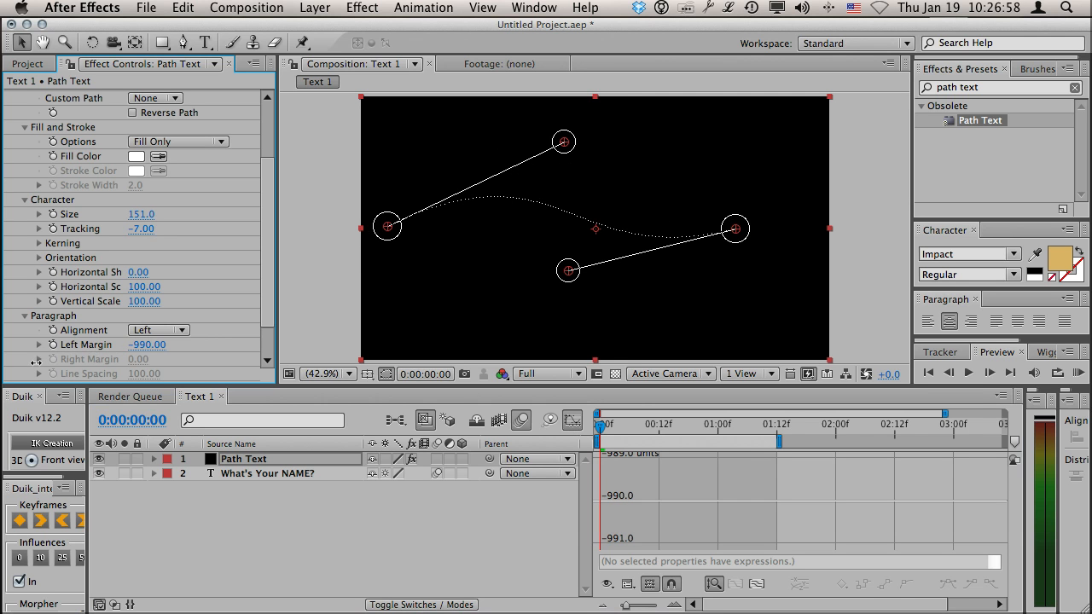
{"action": "left_click", "coordinate": [52, 345]}
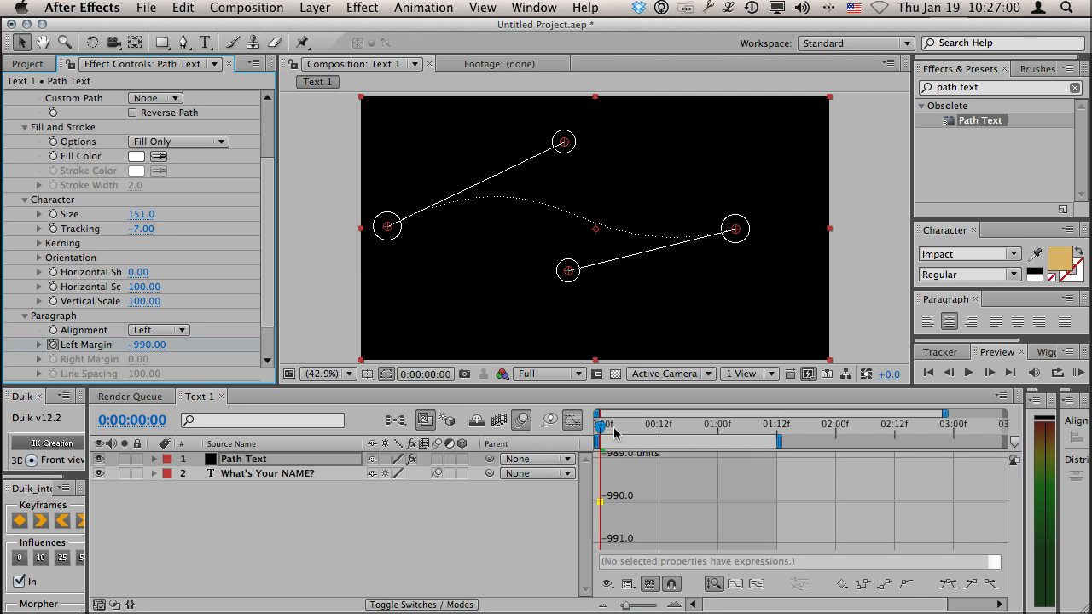
- Keyframe the Left Margin at 130 at 0:00:01:12 and move the first keyframe to about 0:00:01:08
{"action": "left_click_drag", "start_coordinate": [600, 429], "coordinate": [776, 431]}
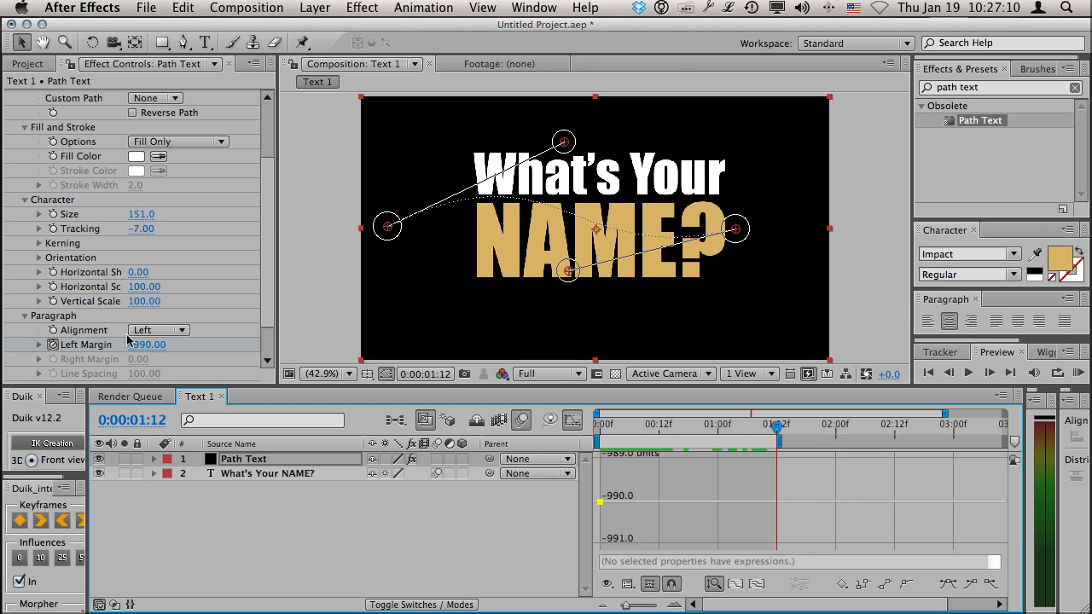
{"action": "left_click_drag", "start_coordinate": [148, 345], "coordinate": [249, 351]}
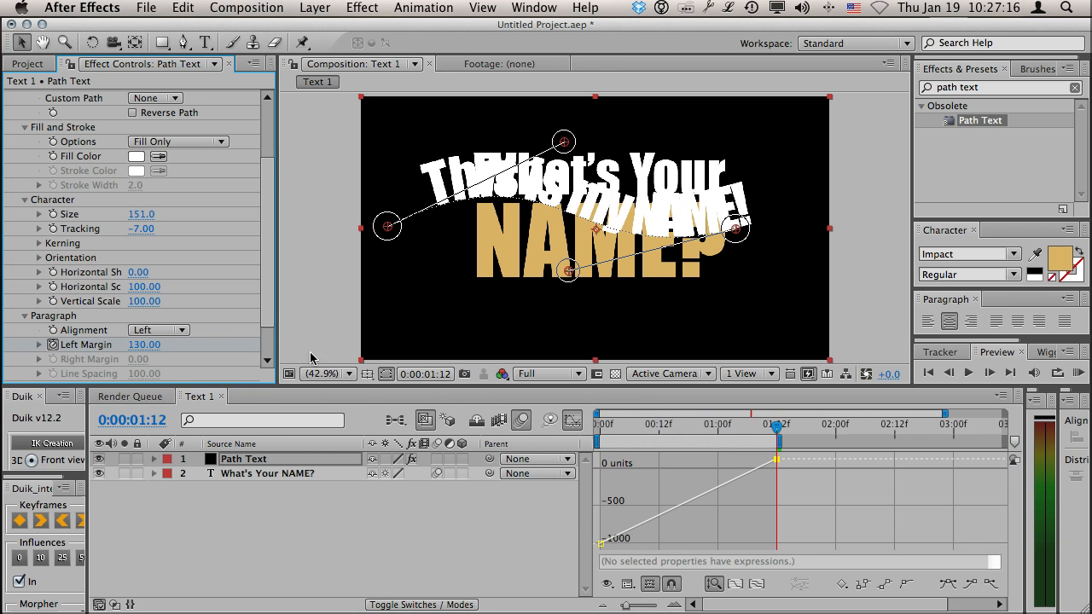
{"action": "left_click_drag", "start_coordinate": [772, 431], "coordinate": [717, 431]}
{"action": "left_click_drag", "start_coordinate": [603, 545], "coordinate": [760, 546]}
- Add Left Margin keyframes of 250 at 0:00:02:00 and 1380 at 0:00:02:12 to carry the text off-screen
{"action": "left_click_drag", "start_coordinate": [746, 433], "coordinate": [835, 440]}
{"action": "left_click_drag", "start_coordinate": [140, 351], "coordinate": [150, 351]}
{"action": "left_click_drag", "start_coordinate": [847, 440], "coordinate": [892, 431]}
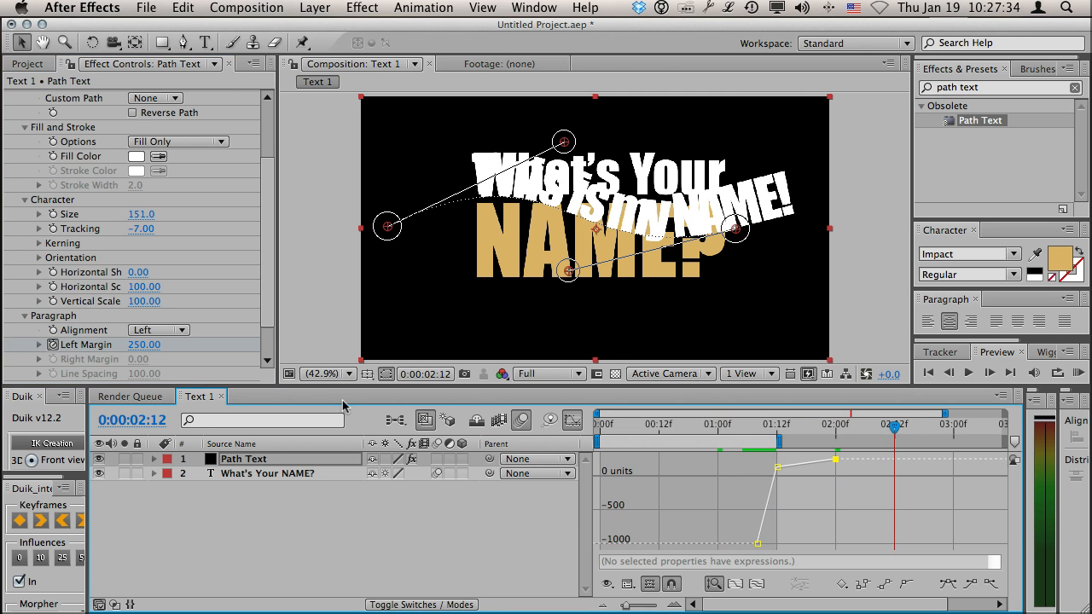
{"action": "left_click_drag", "start_coordinate": [143, 348], "coordinate": [244, 341]}
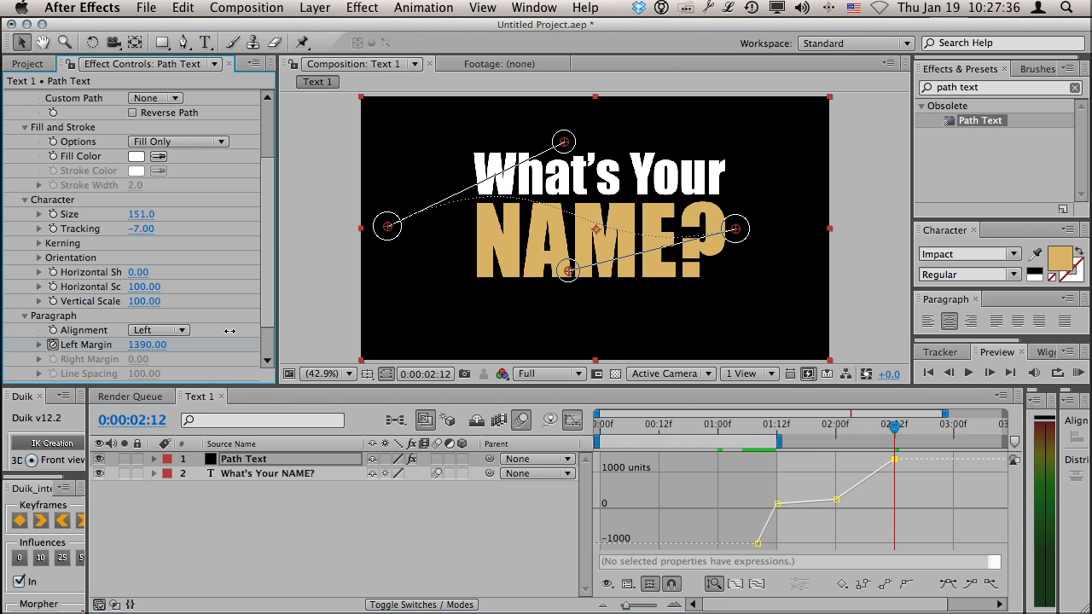
- Enable motion blur on the Path Text layer and apply Easy Ease to its Left Margin keyframes
{"action": "left_click", "coordinate": [431, 459]}
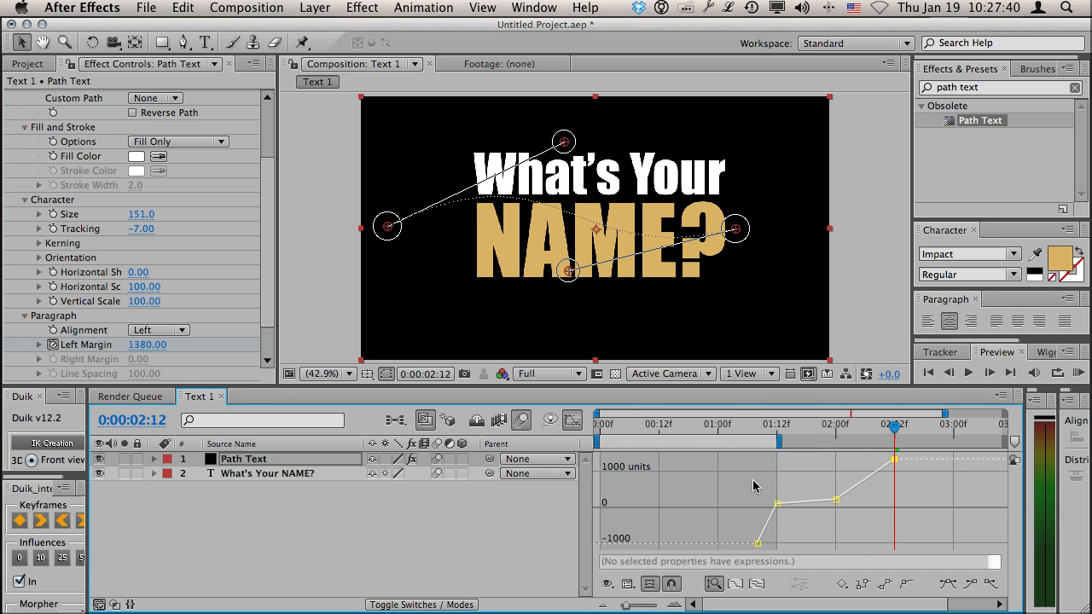
{"action": "left_click_drag", "start_coordinate": [760, 491], "coordinate": [817, 518]}
{"action": "left_click_drag", "start_coordinate": [832, 493], "coordinate": [872, 521]}
{"action": "left_click", "coordinate": [948, 584]}
{"action": "left_click_drag", "start_coordinate": [766, 492], "coordinate": [826, 536]}
{"action": "left_click", "coordinate": [948, 583]}
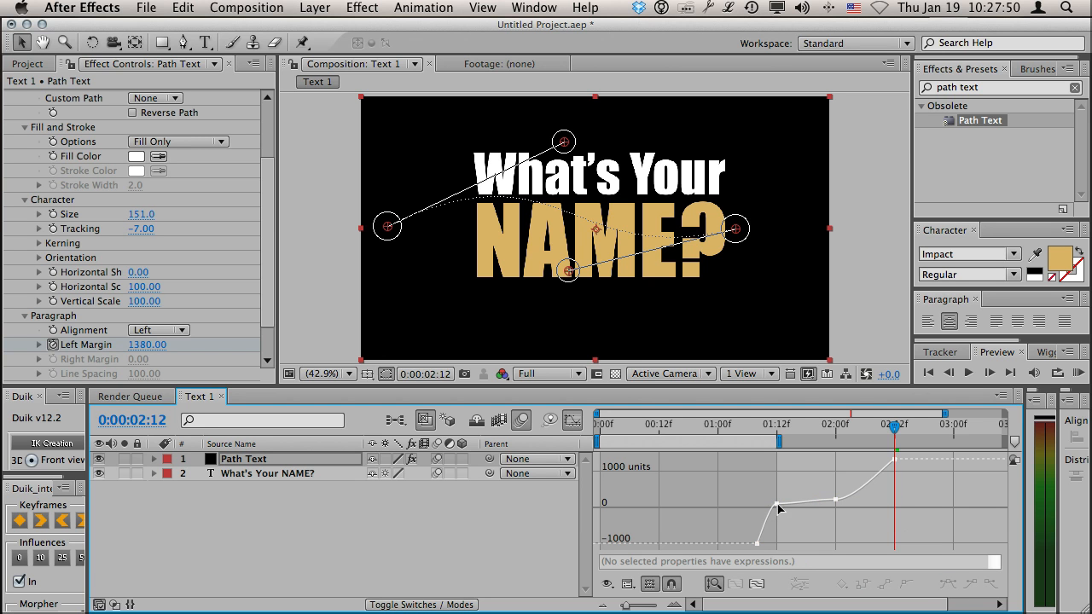
- Extend the ease handles of the Left Margin keyframe at 0:00:01:12 in the value graph and preview the text's entrance
{"action": "left_click_drag", "start_coordinate": [805, 501], "coordinate": [761, 510]}
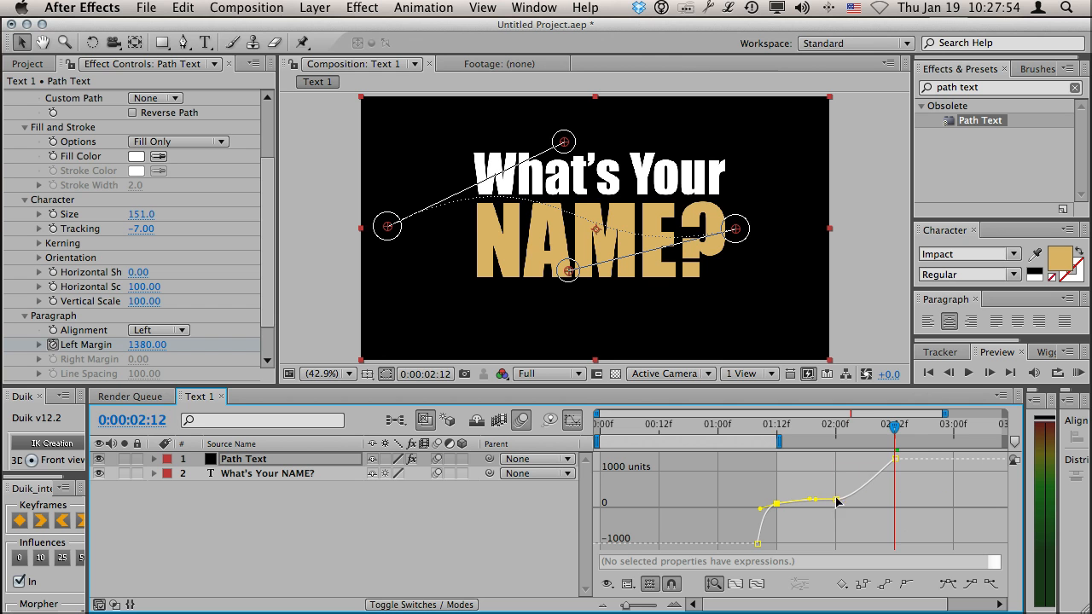
{"action": "left_click_drag", "start_coordinate": [750, 426], "coordinate": [773, 444]}
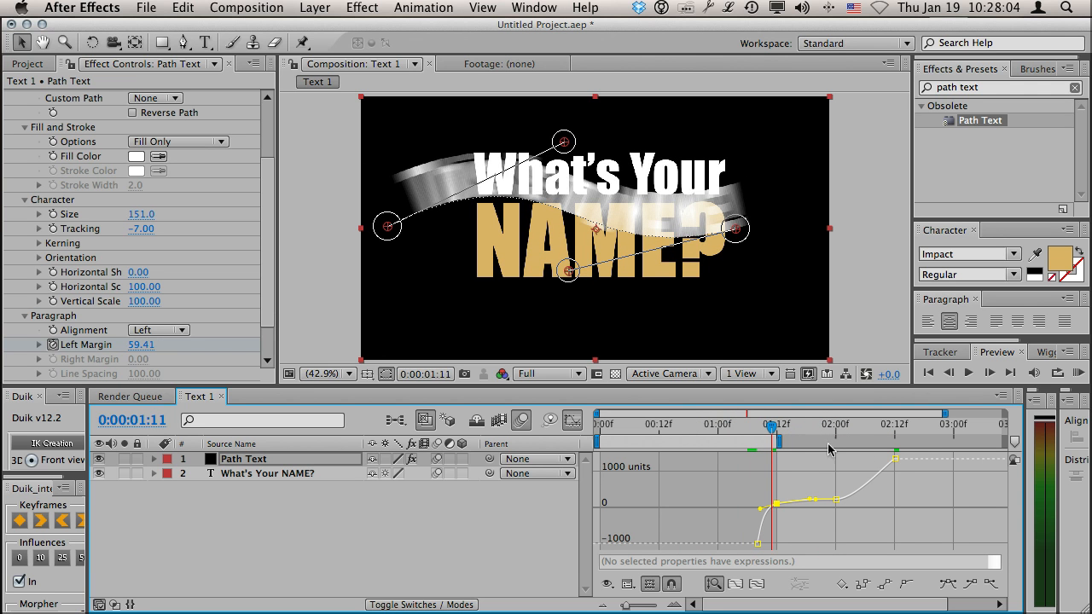
{"action": "left_click", "coordinate": [764, 429]}
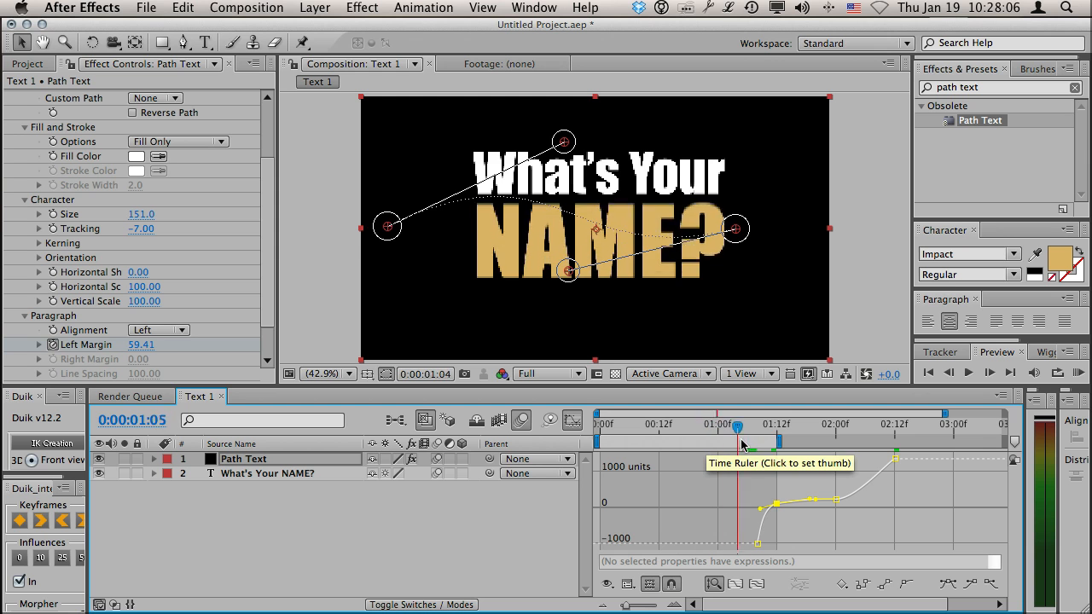
{"action": "left_click_drag", "start_coordinate": [762, 443], "coordinate": [776, 443]}
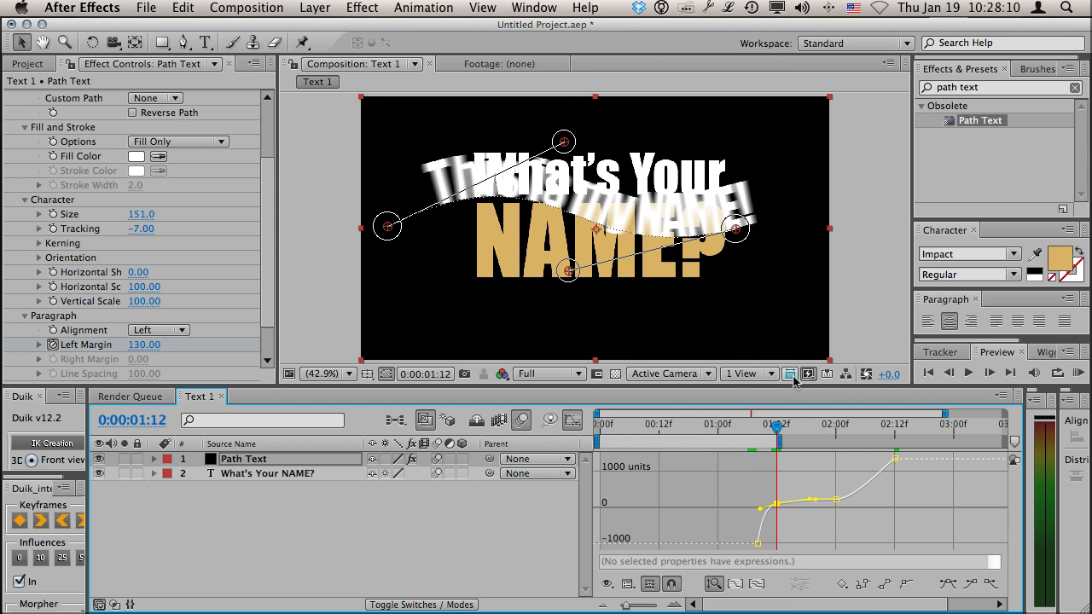
- Keyframe the What's Your NAME? layer's Position at 0:00:01:12, and move it off-screen to 1702.4, 427.6 at 0:00:01:22
{"action": "left_click", "coordinate": [255, 474]}
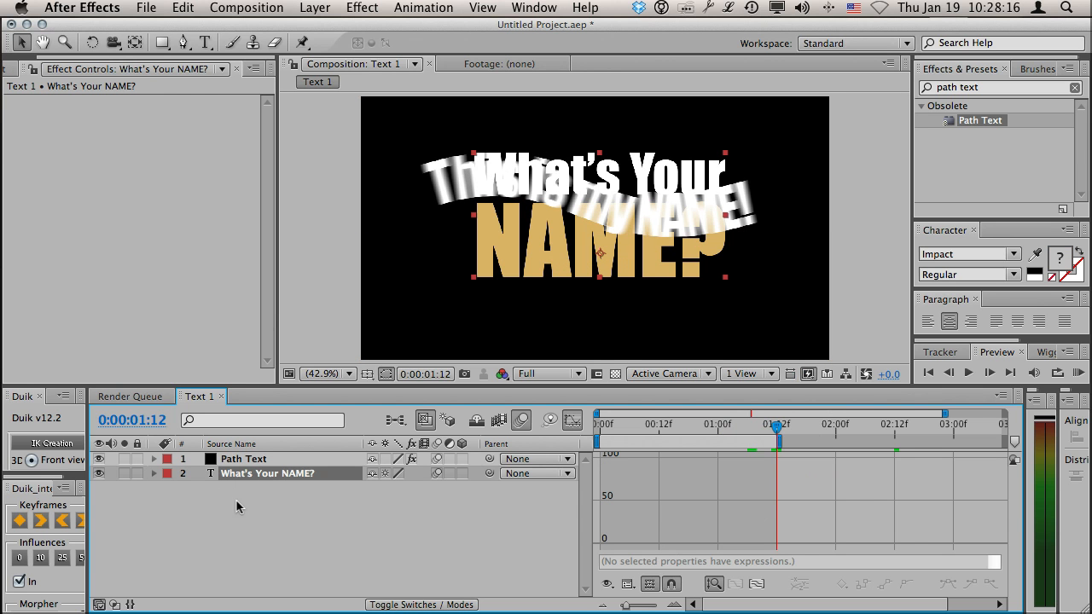
{"action": "key", "text": "y"}
{"action": "key", "text": "t"}
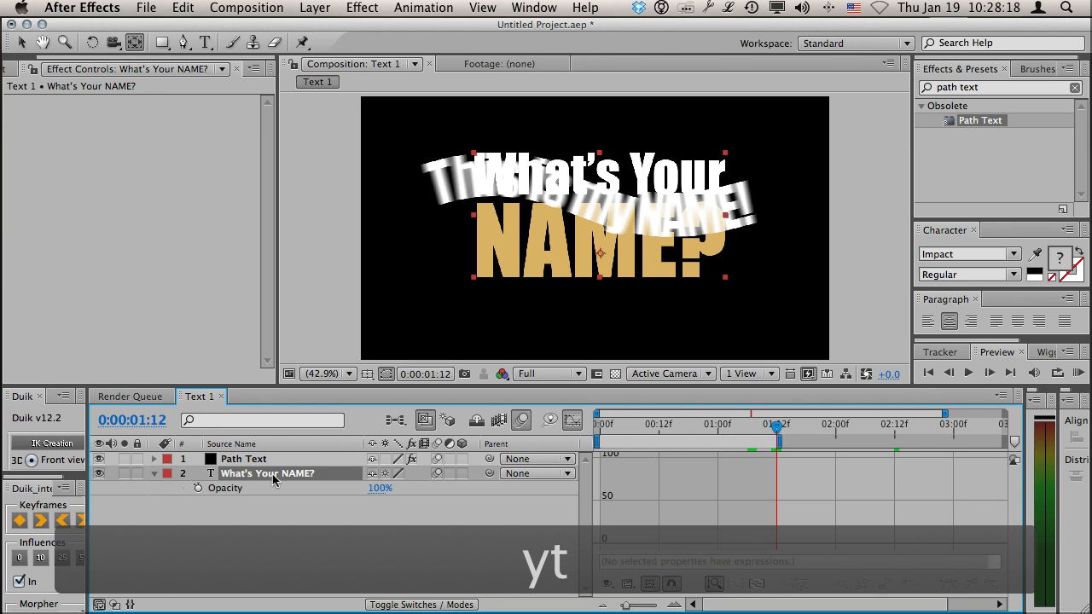
{"action": "key", "text": "p"}
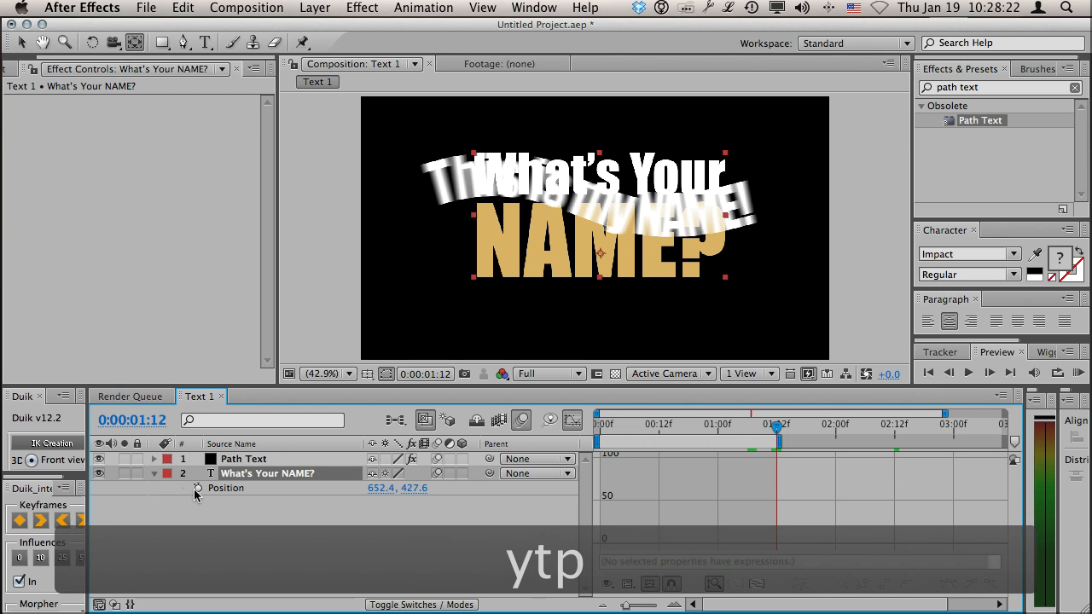
{"action": "left_click", "coordinate": [197, 490]}
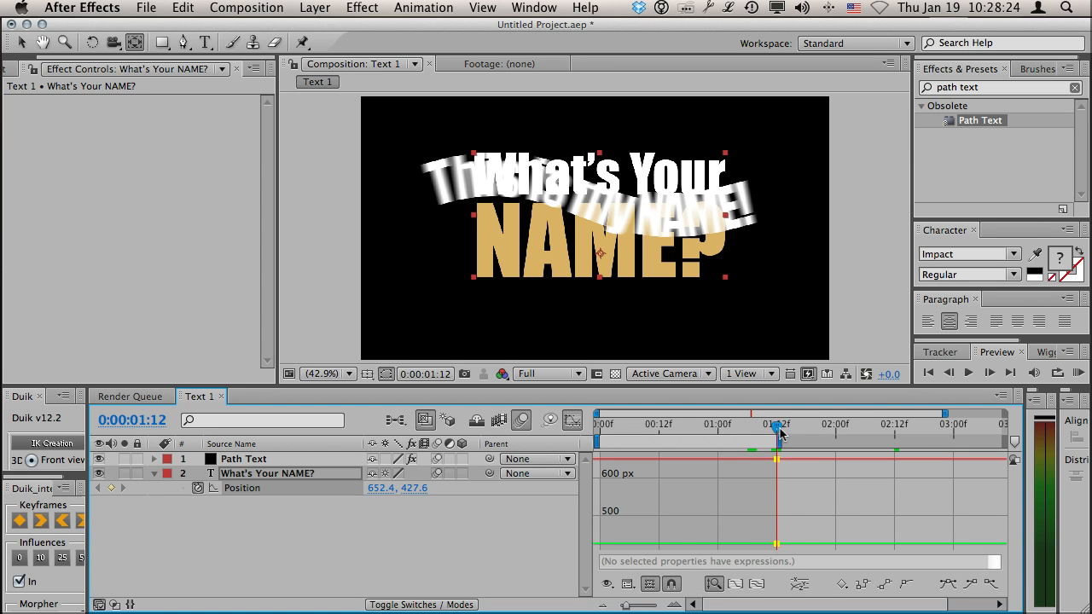
{"action": "left_click_drag", "start_coordinate": [781, 432], "coordinate": [826, 431]}
{"action": "left_click_drag", "start_coordinate": [379, 488], "coordinate": [462, 478]}
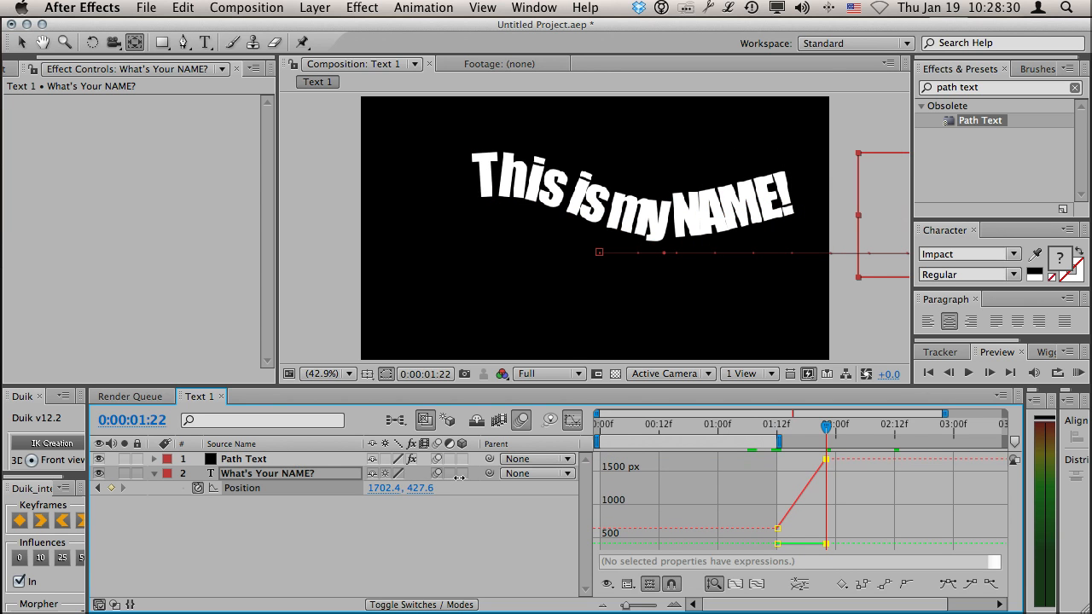
- Shift both Position keyframes of the What's Your NAME? layer earlier, so the exit starts at about 0:00:01:08
{"action": "left_click_drag", "start_coordinate": [826, 431], "coordinate": [822, 459]}
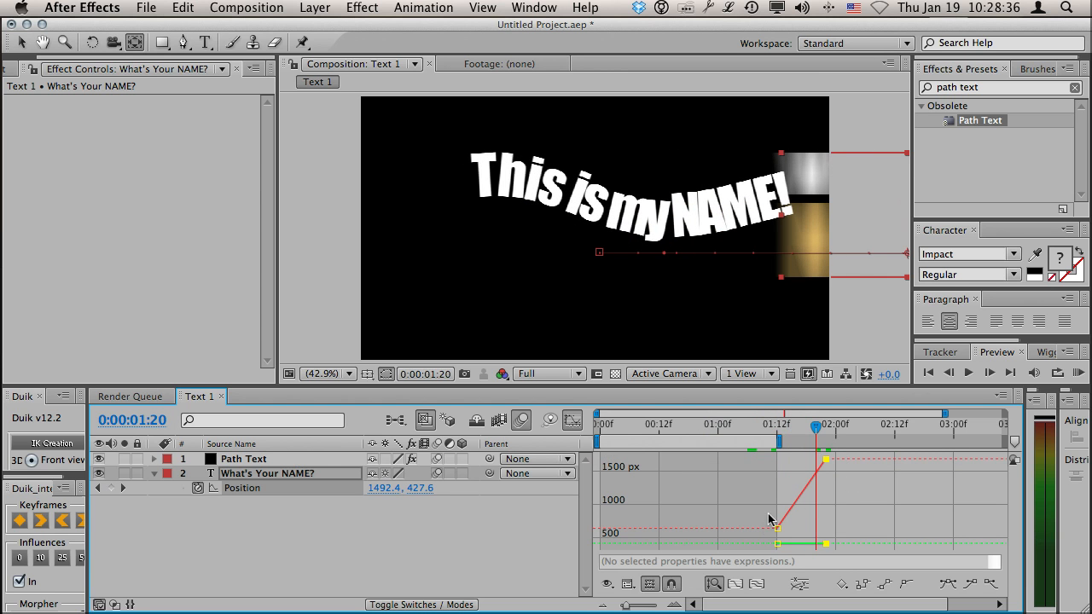
{"action": "left_click_drag", "start_coordinate": [763, 531], "coordinate": [787, 487]}
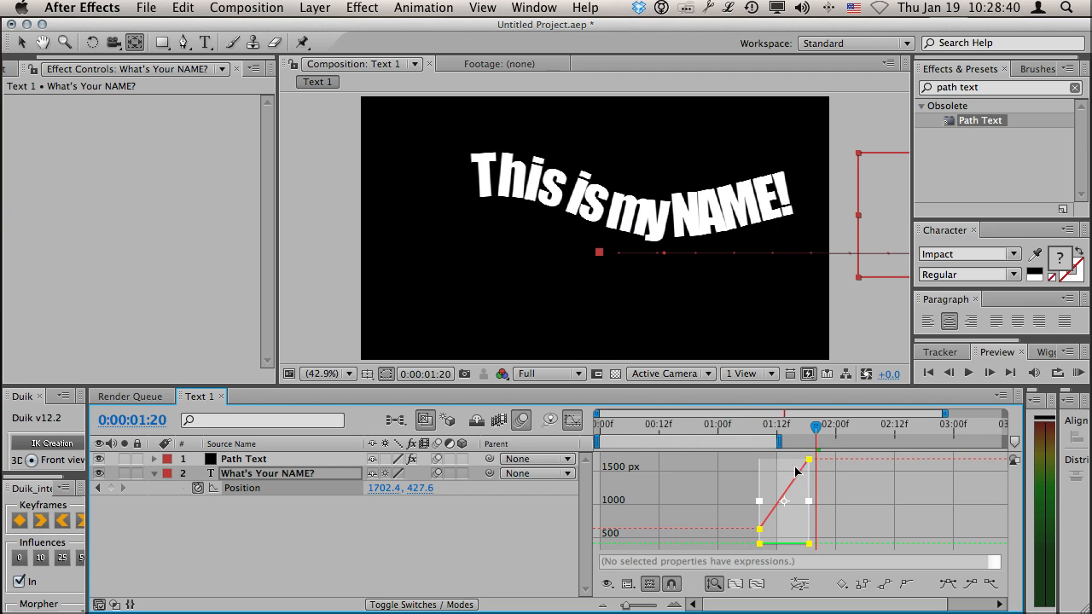
- Extend the work area's end to about 0:00:02:12 and preview the text animation from the first frame
{"action": "left_click_drag", "start_coordinate": [748, 432], "coordinate": [838, 444]}
{"action": "left_click", "coordinate": [872, 506]}
{"action": "left_click_drag", "start_coordinate": [743, 434], "coordinate": [595, 433]}
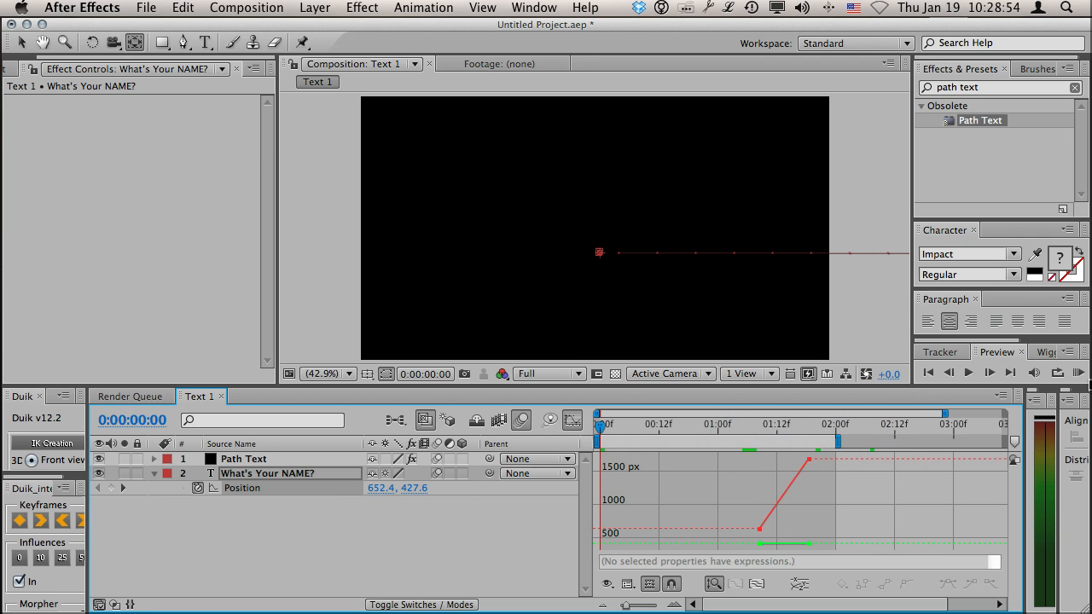
{"action": "left_click", "coordinate": [1075, 373]}
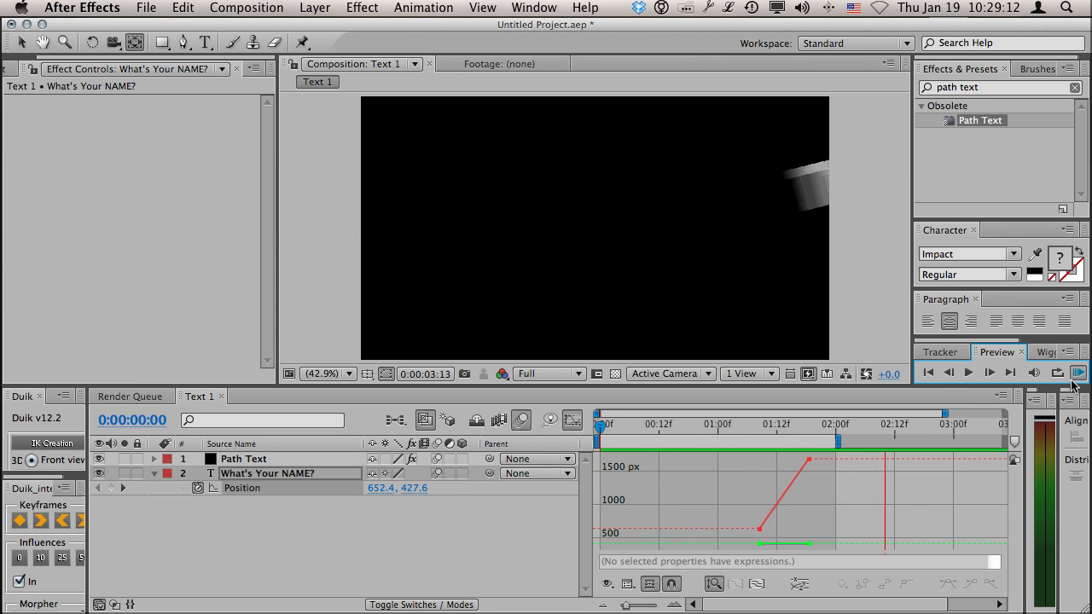
{"action": "left_click", "coordinate": [1080, 376]}
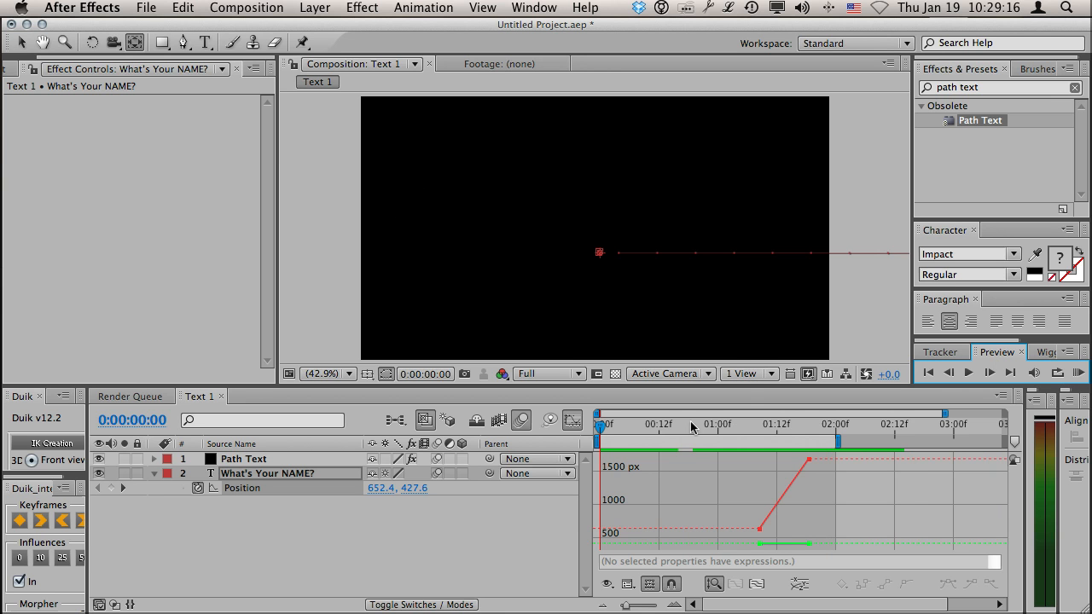
{"action": "left_click_drag", "start_coordinate": [608, 428], "coordinate": [584, 444]}
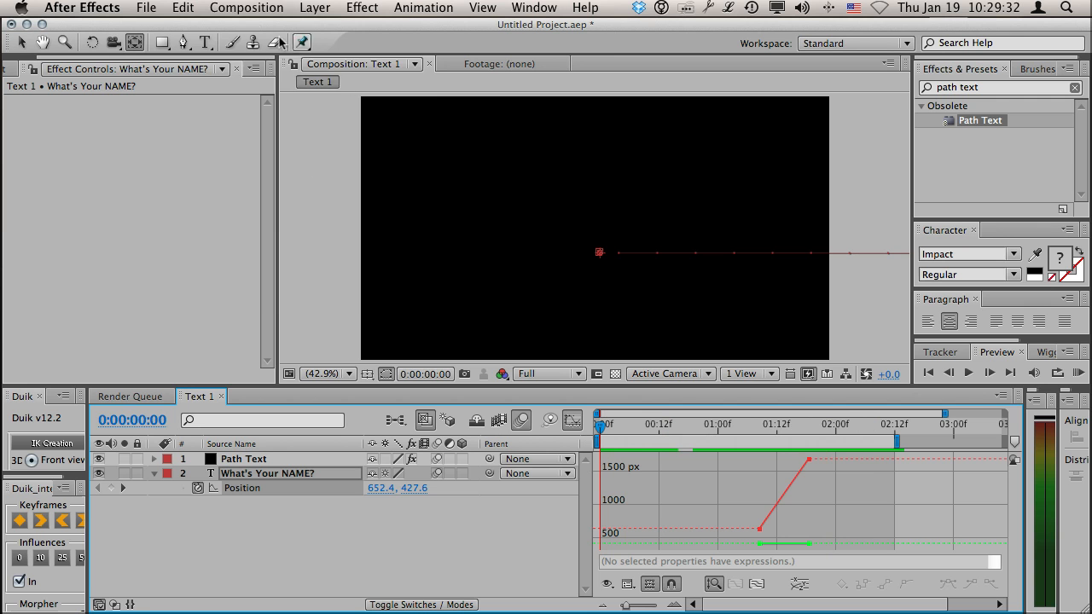
- Add the Text 1 composition to the render queue and set its QuickTime output compression to H.264
{"action": "left_click", "coordinate": [262, 12]}
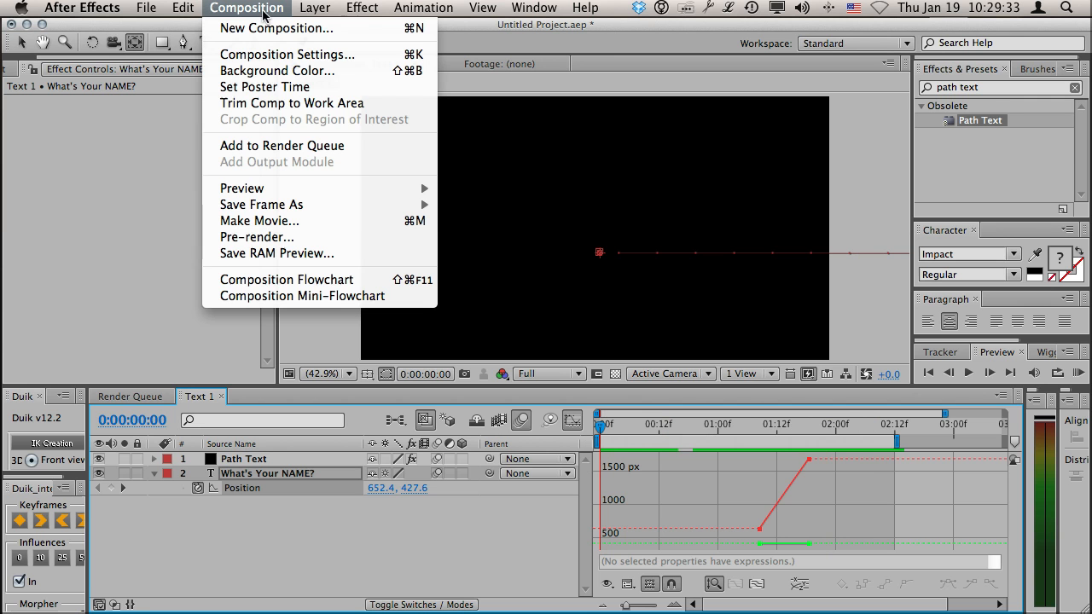
{"action": "left_click", "coordinate": [294, 146]}
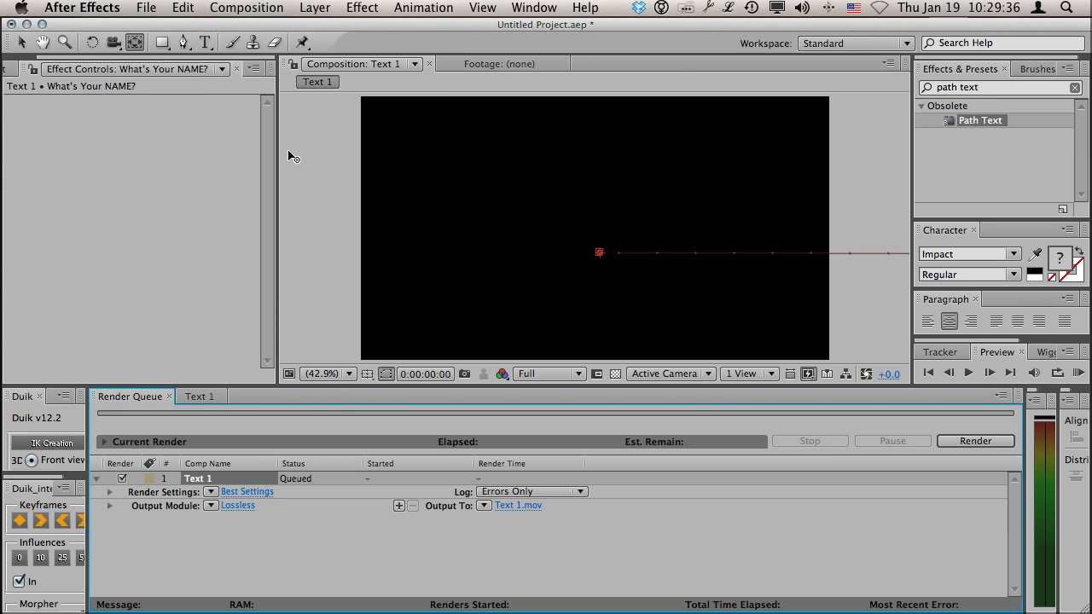
{"action": "left_click", "coordinate": [236, 506]}
{"action": "left_click", "coordinate": [649, 197]}
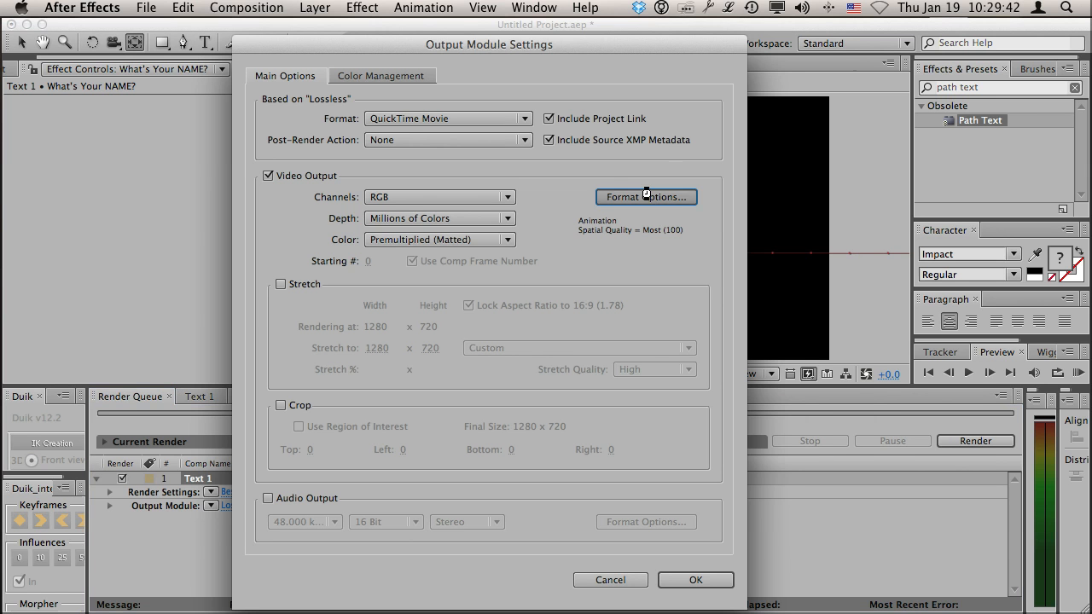
{"action": "left_click", "coordinate": [515, 63]}
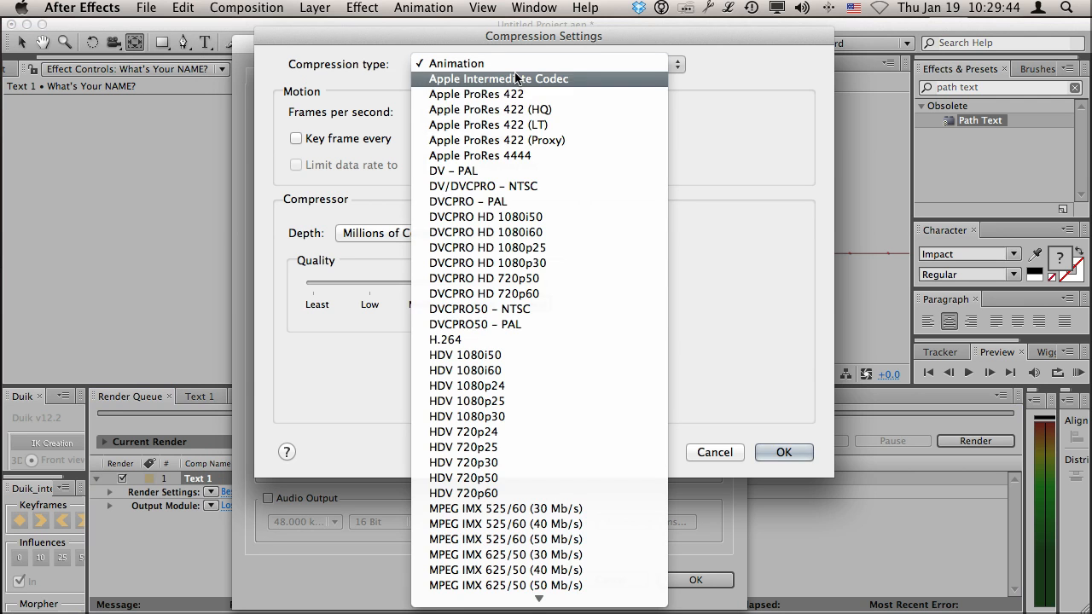
{"action": "left_click", "coordinate": [485, 340]}
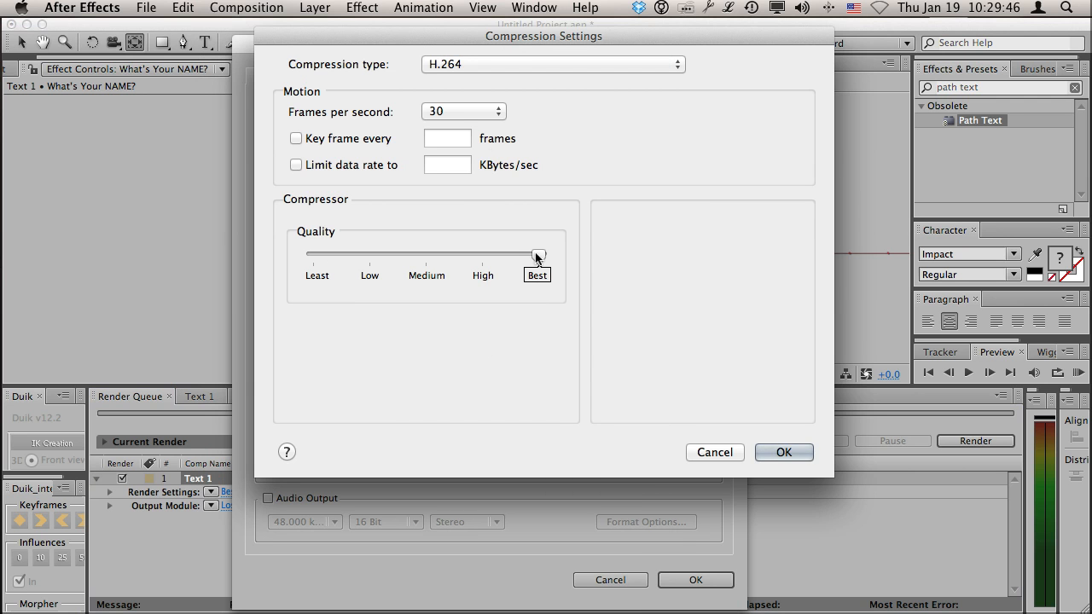
- Choose a frame rate and High quality for the H.264 compression, and accept the output module settings
{"action": "left_click", "coordinate": [456, 110]}
{"action": "left_click", "coordinate": [456, 65]}
{"action": "left_click_drag", "start_coordinate": [538, 255], "coordinate": [482, 256]}
{"action": "left_click", "coordinate": [780, 452]}
{"action": "left_click", "coordinate": [698, 252]}
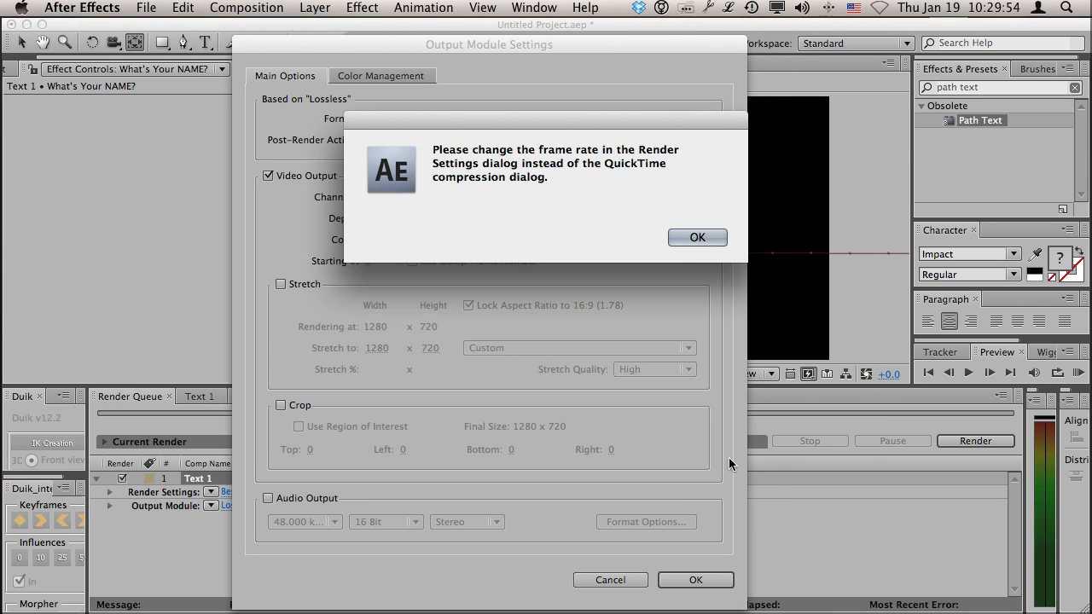
{"action": "left_click", "coordinate": [711, 238]}
{"action": "left_click", "coordinate": [694, 581]}
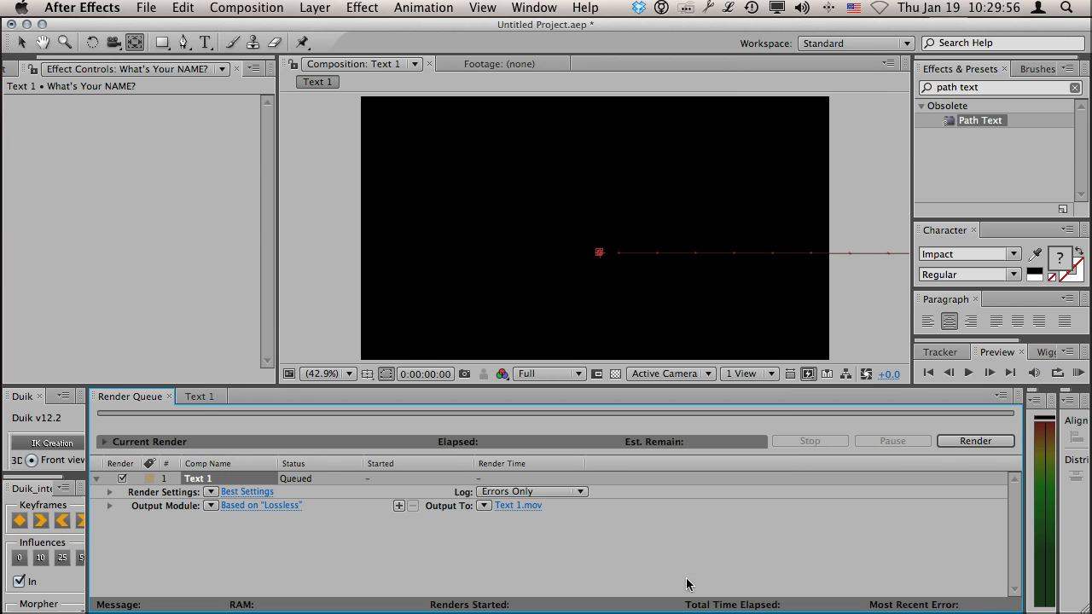
- Set the output movie to Text 1.mov in the Text folder and render the queued composition
{"action": "left_click", "coordinate": [519, 506]}
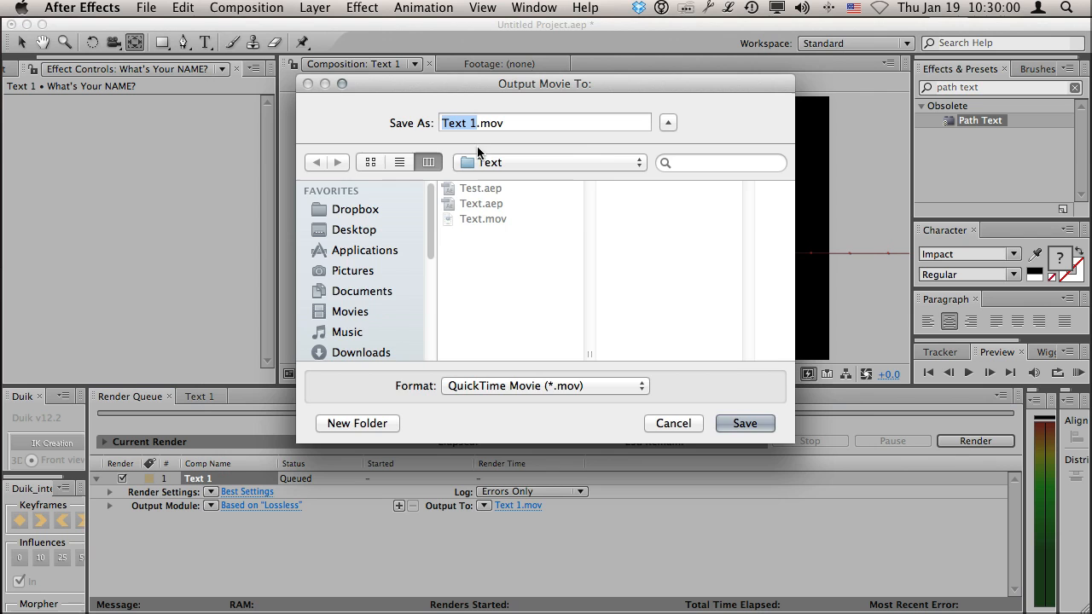
{"action": "left_click", "coordinate": [745, 423]}
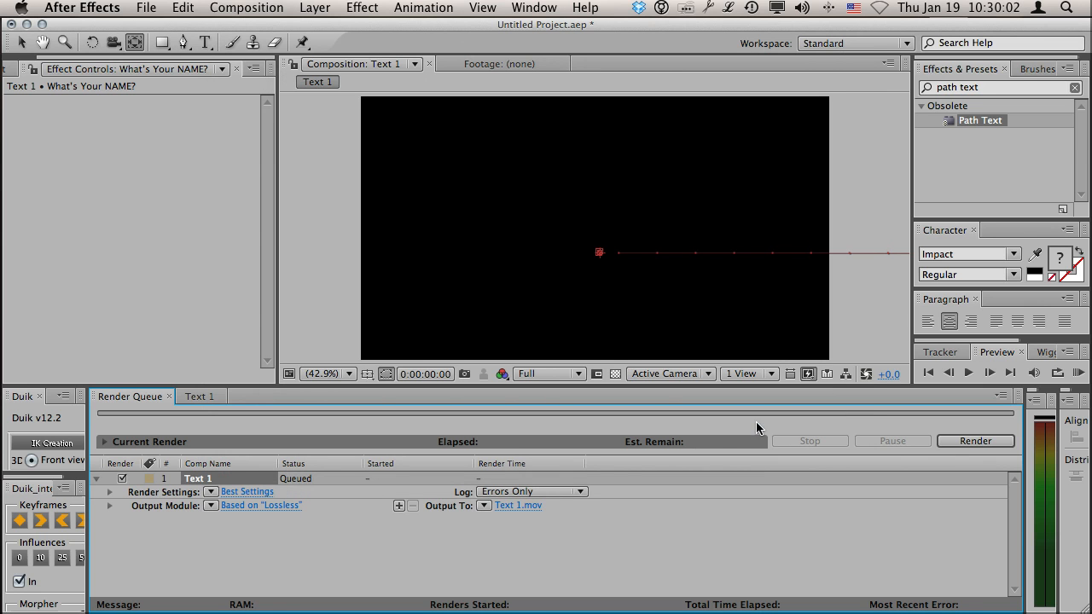
{"action": "left_click", "coordinate": [971, 442]}
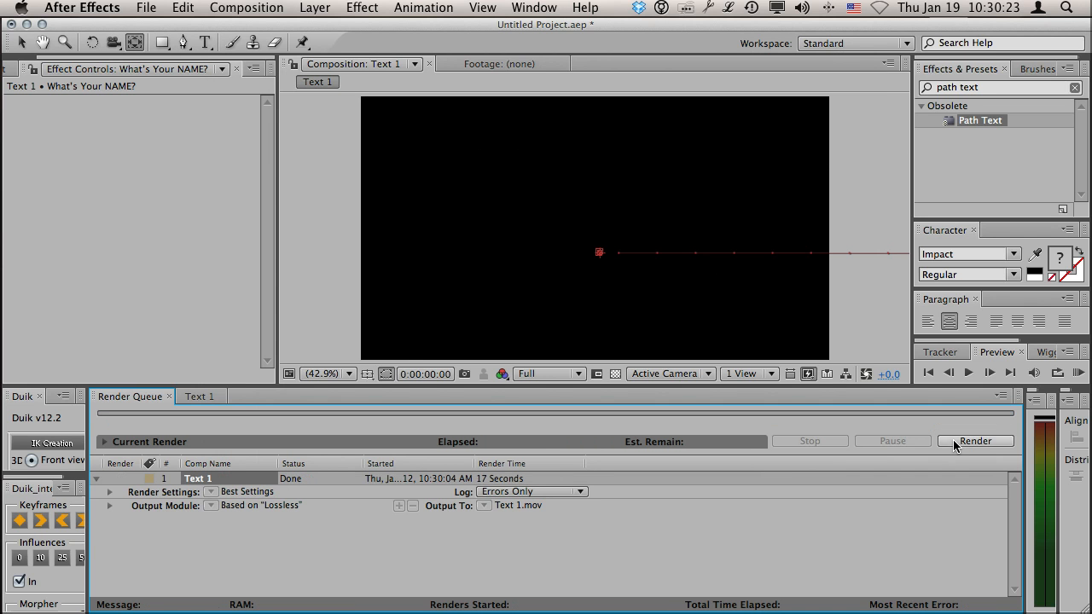
- Switch to Finder and open the Text folder inside Projects, IvyTech, VISC209
{"action": "key", "text": "super+Tab"}
{"action": "key", "text": "super+Tab"}
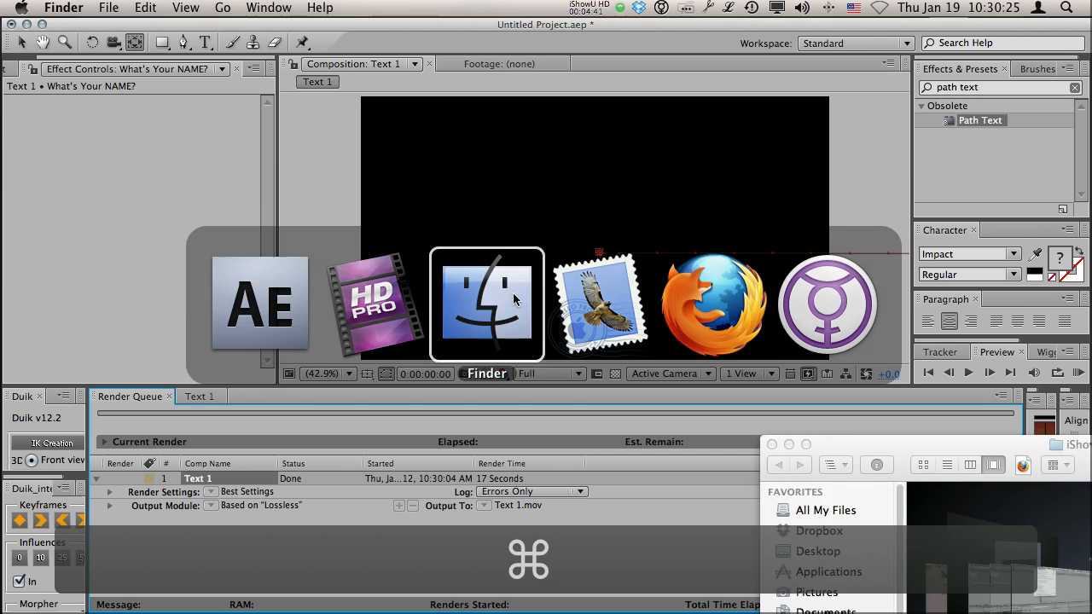
{"action": "left_click_drag", "start_coordinate": [966, 441], "coordinate": [546, 155]}
{"action": "key", "text": "super+shift+h"}
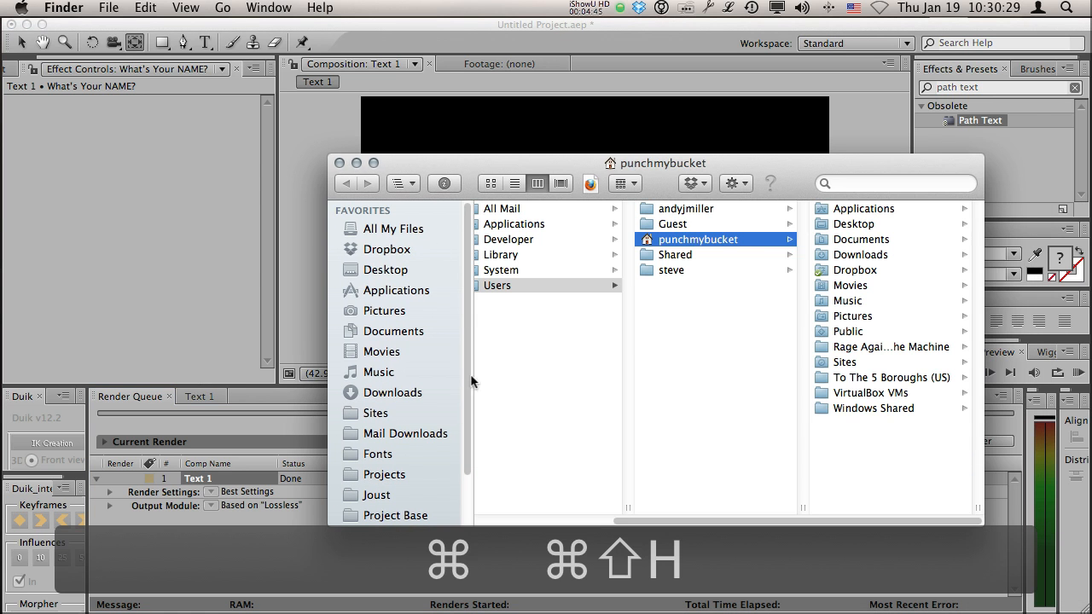
{"action": "left_click", "coordinate": [391, 472]}
{"action": "left_click", "coordinate": [541, 360]}
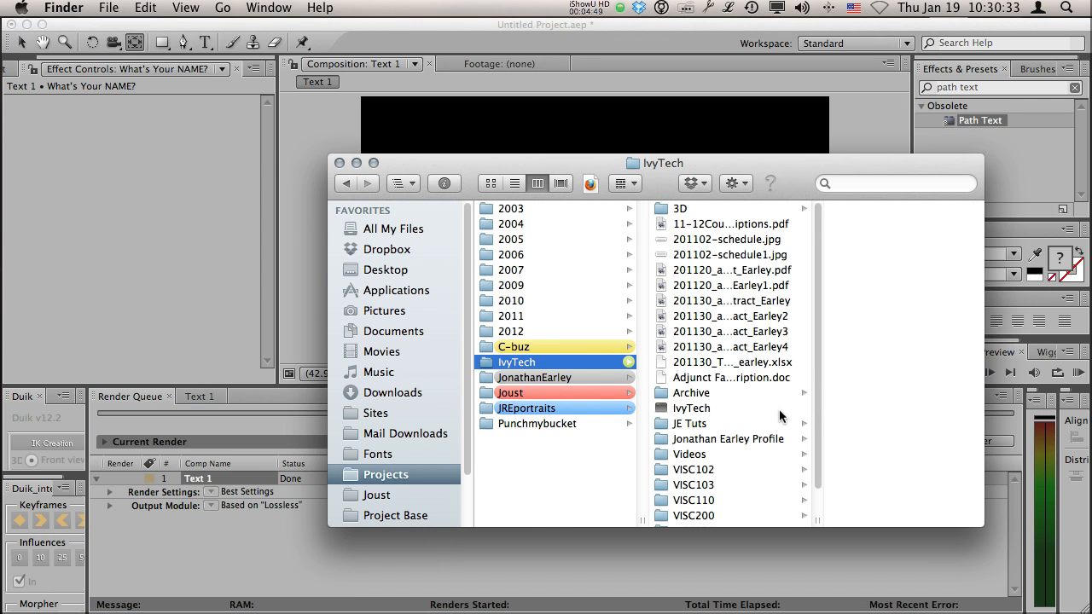
{"action": "left_click_drag", "start_coordinate": [811, 467], "coordinate": [815, 507]}
{"action": "left_click", "coordinate": [745, 507]}
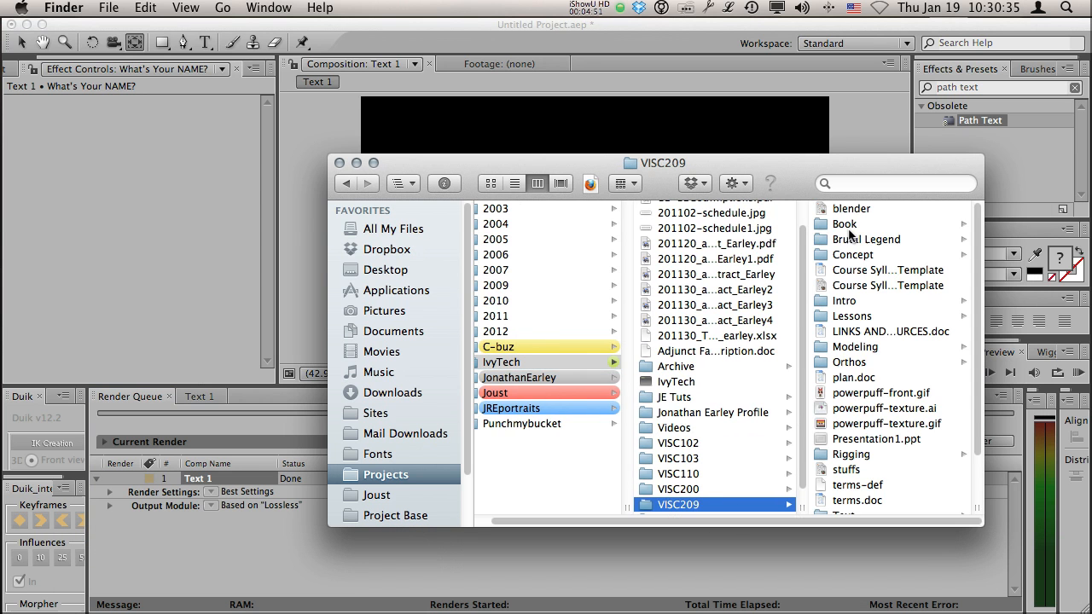
{"action": "left_click_drag", "start_coordinate": [979, 420], "coordinate": [963, 524]}
{"action": "left_click", "coordinate": [861, 462]}
- Play the rendered Text 1.mov in a Quick Look preview and close it
{"action": "left_click", "coordinate": [892, 254]}
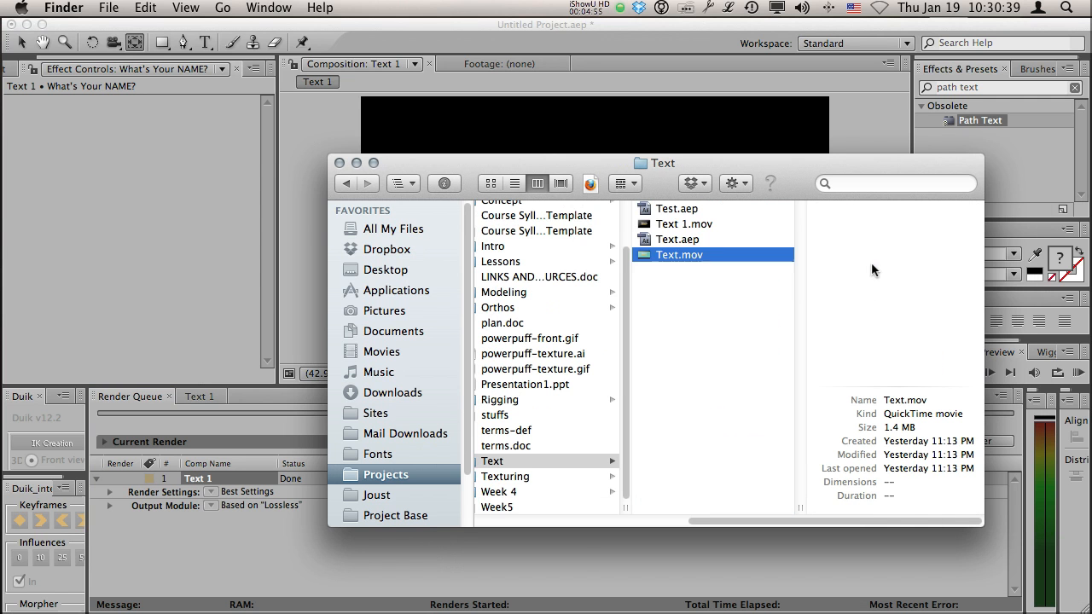
{"action": "left_click", "coordinate": [783, 227]}
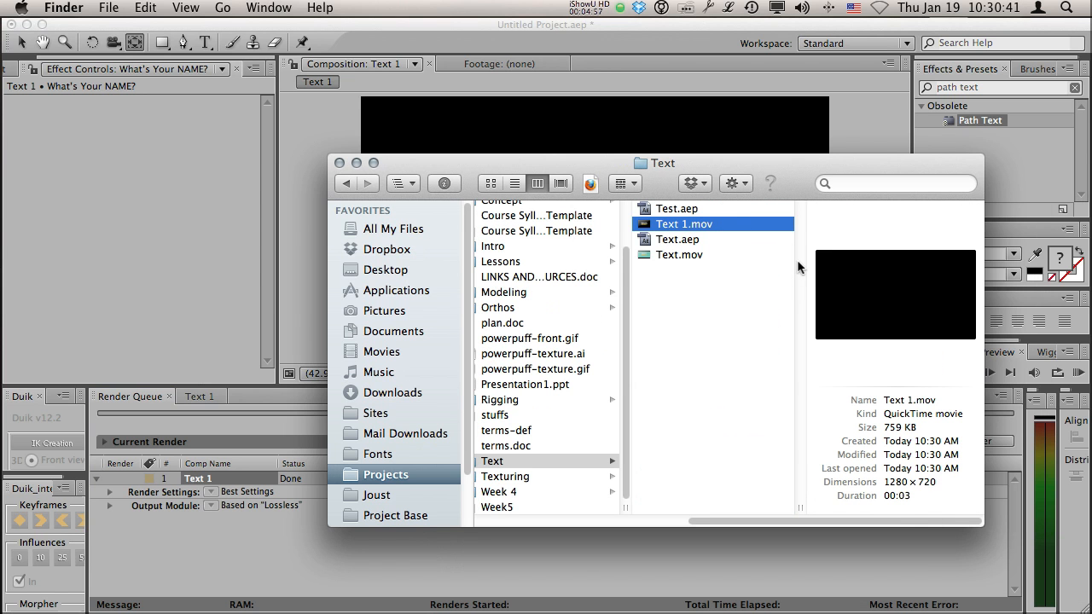
{"action": "key", "text": "space"}
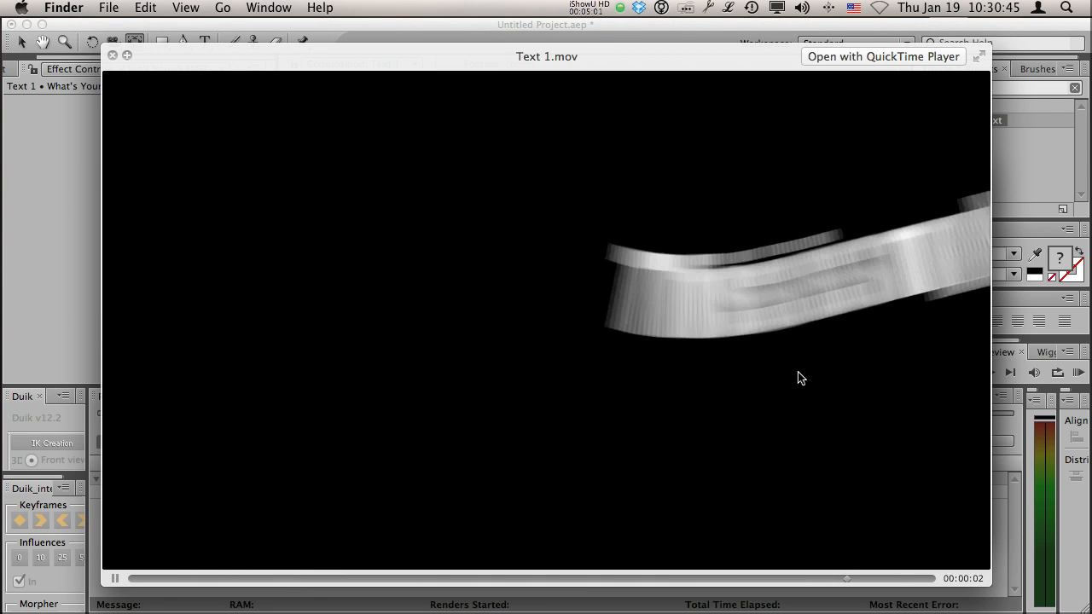
{"action": "key", "text": "space"}
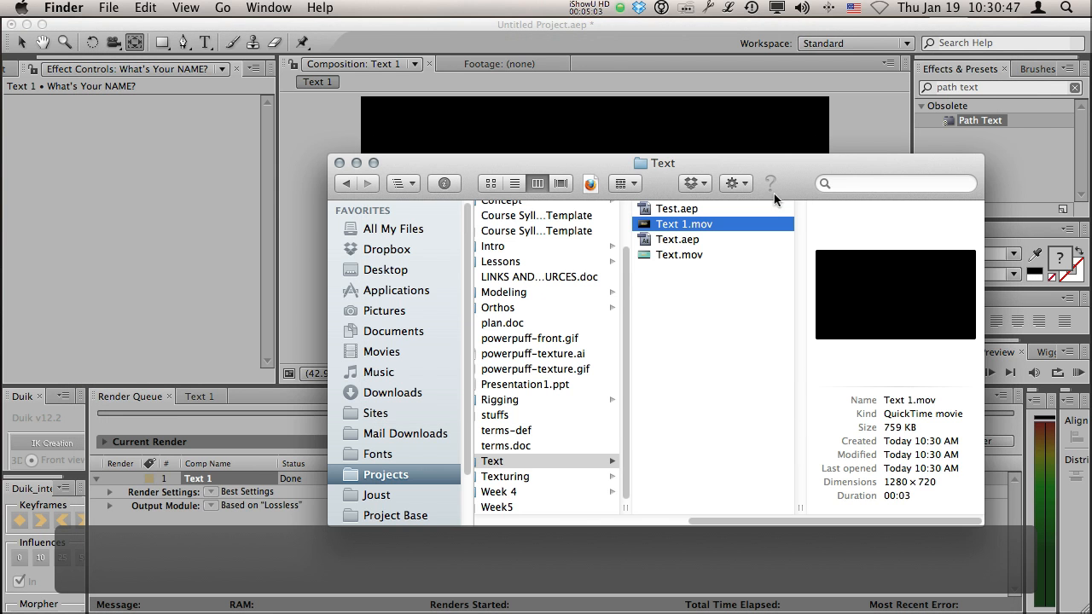